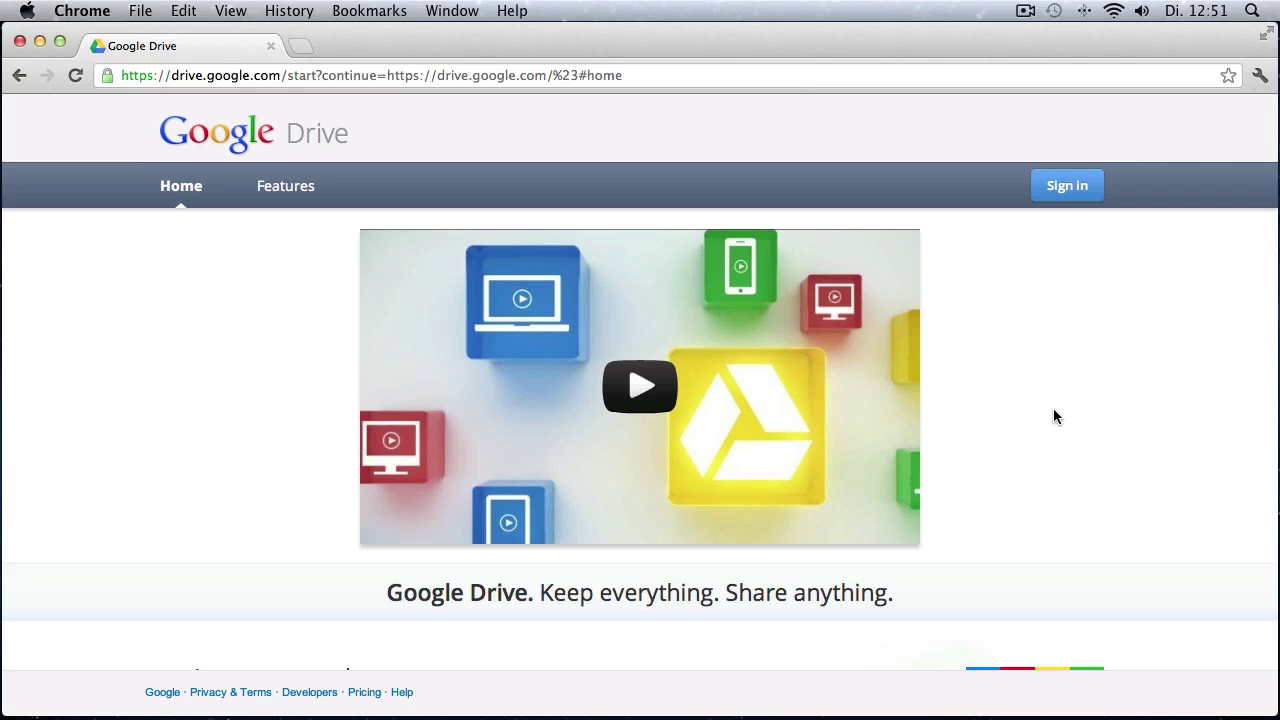
# Step: Switch Google Drive from the Home page to the Features overview
pyautogui.scroll(-5, 1054, 410)
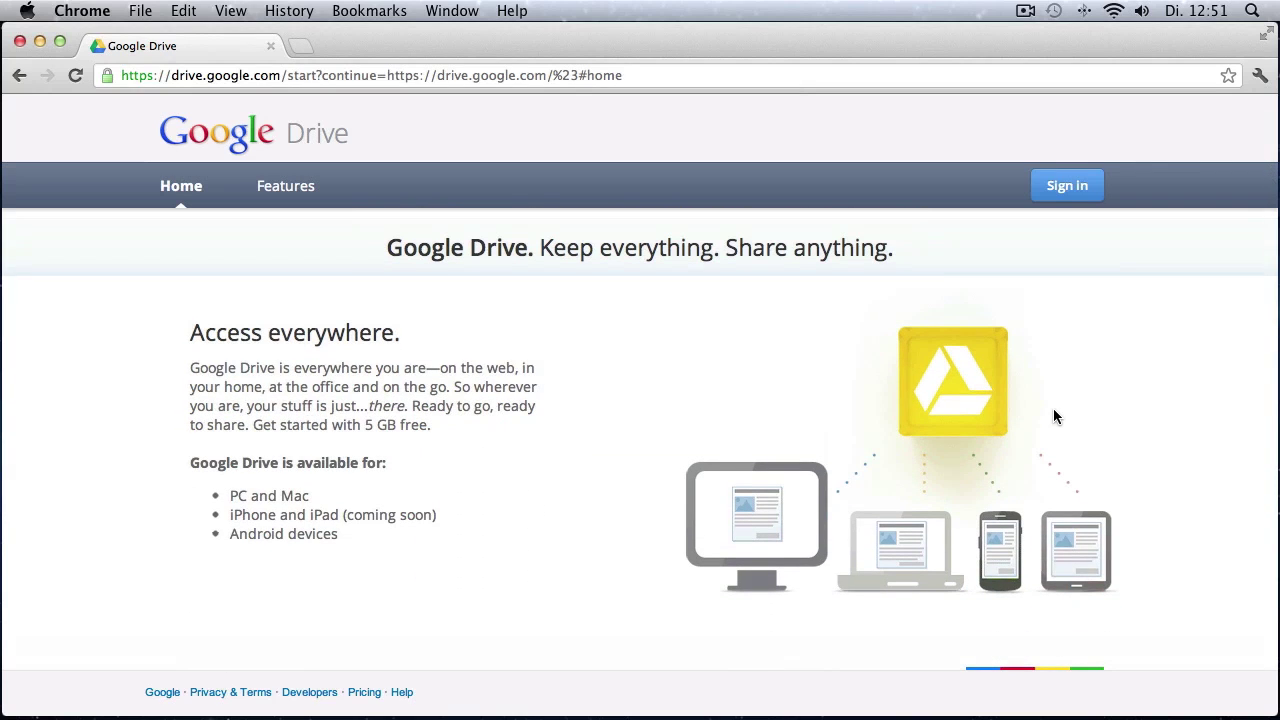
pyautogui.scroll(-5, 1054, 410)
pyautogui.scroll(-3, 1055, 416)
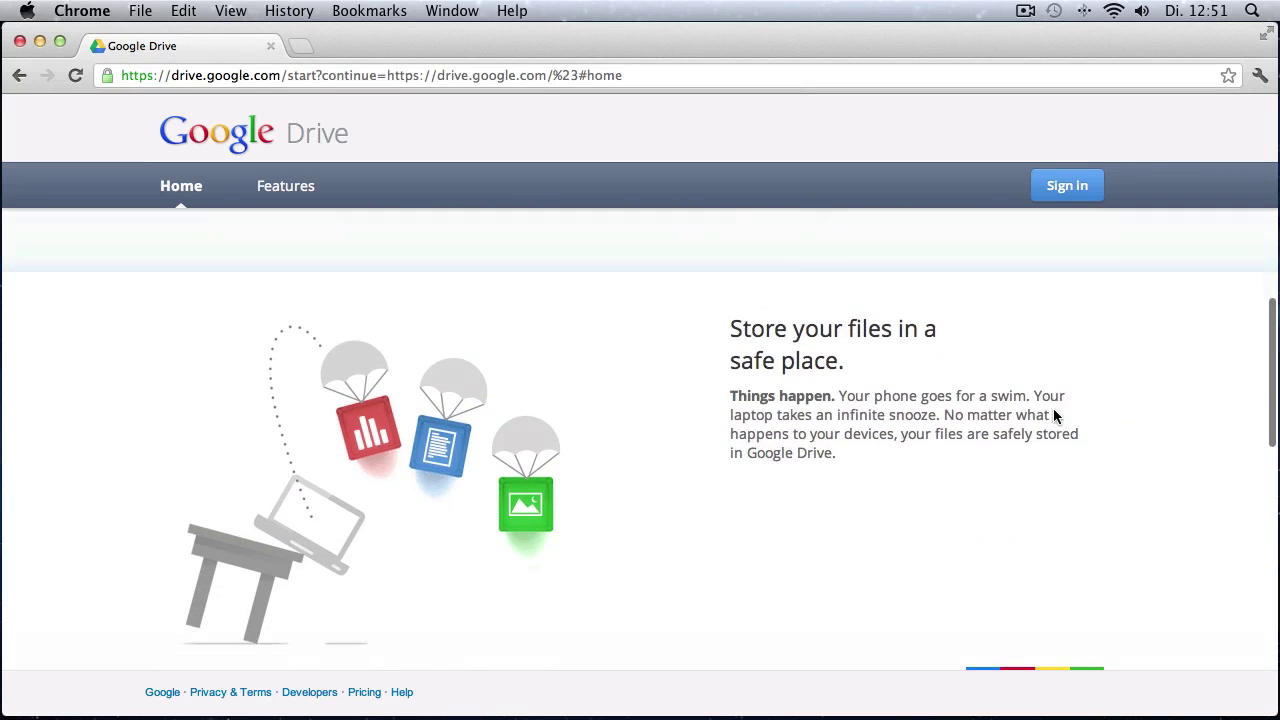
pyautogui.scroll(-5, 1055, 416)
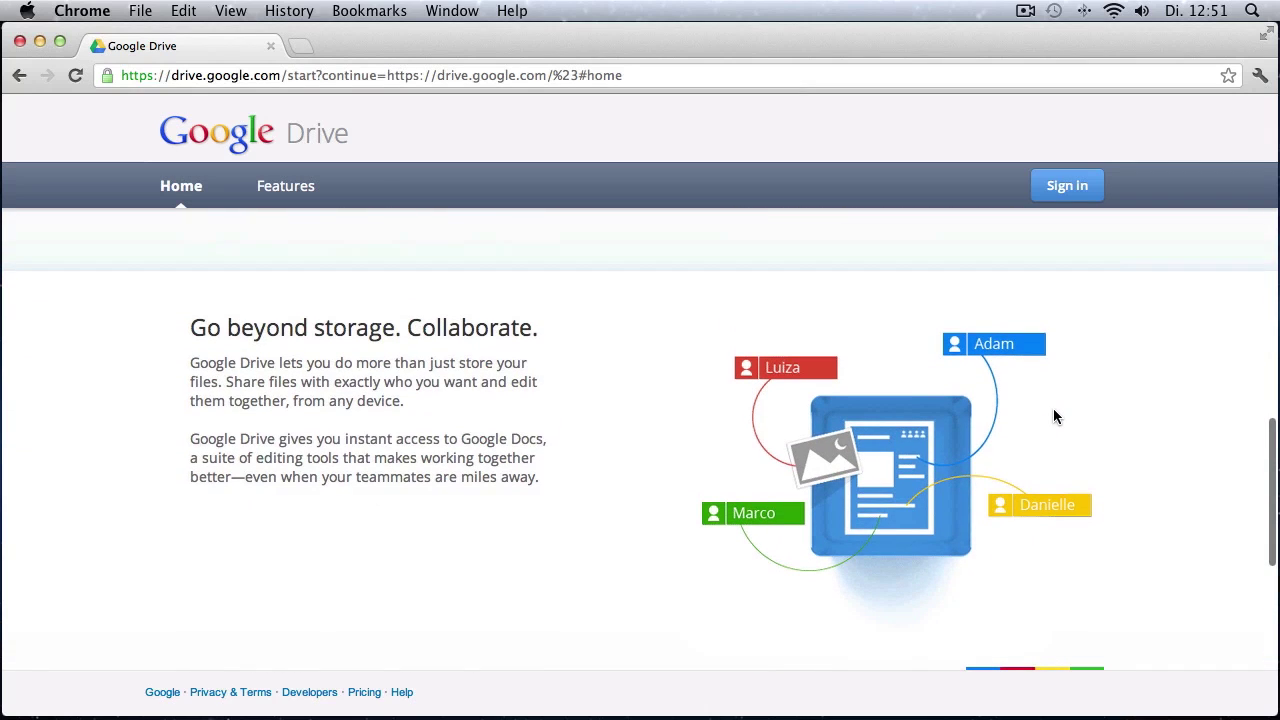
pyautogui.scroll(-10, 1055, 416)
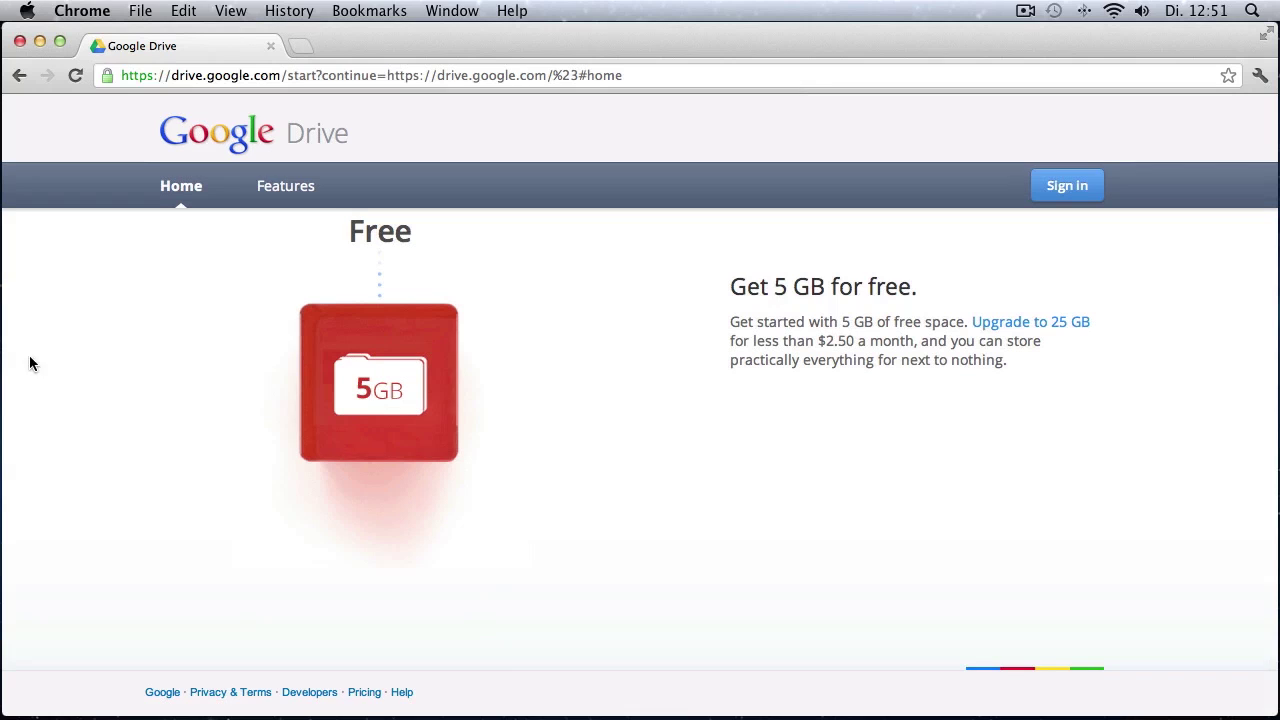
pyautogui.click(288, 187)
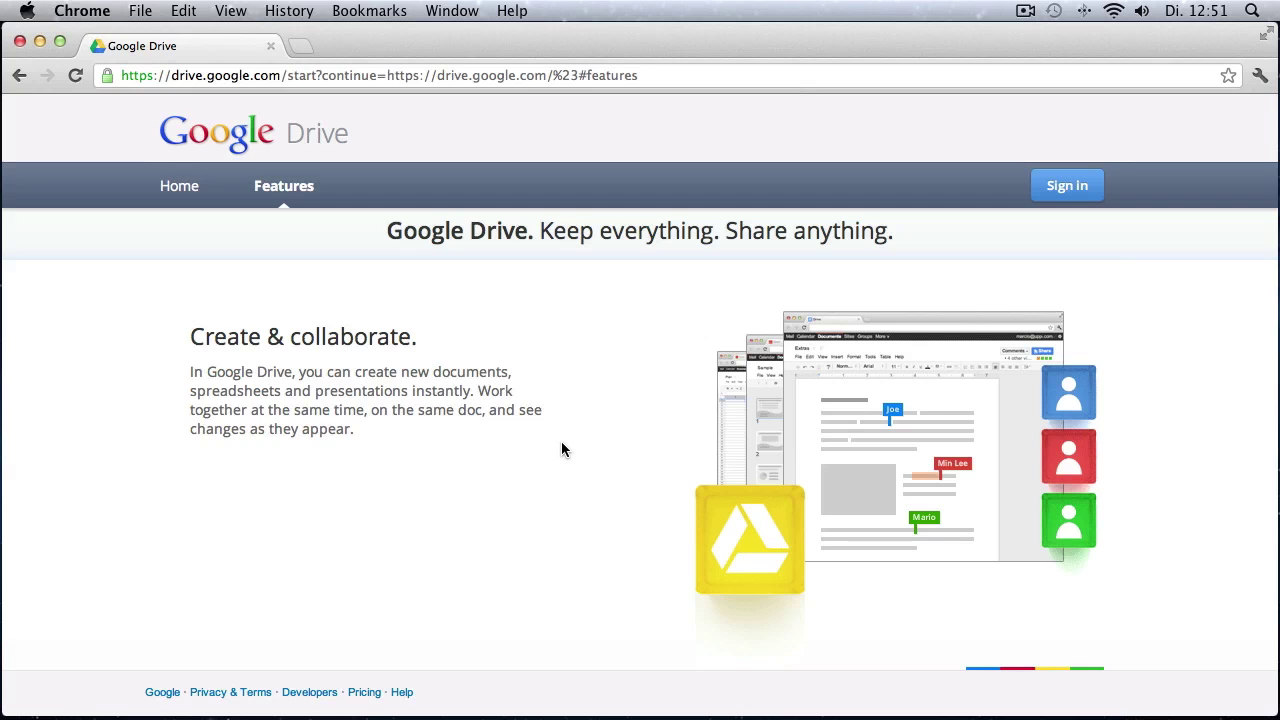
# Step: Scroll through the feature sections down to 'Go back in time' and its 30-day revision history
pyautogui.scroll(-5, 562, 449)
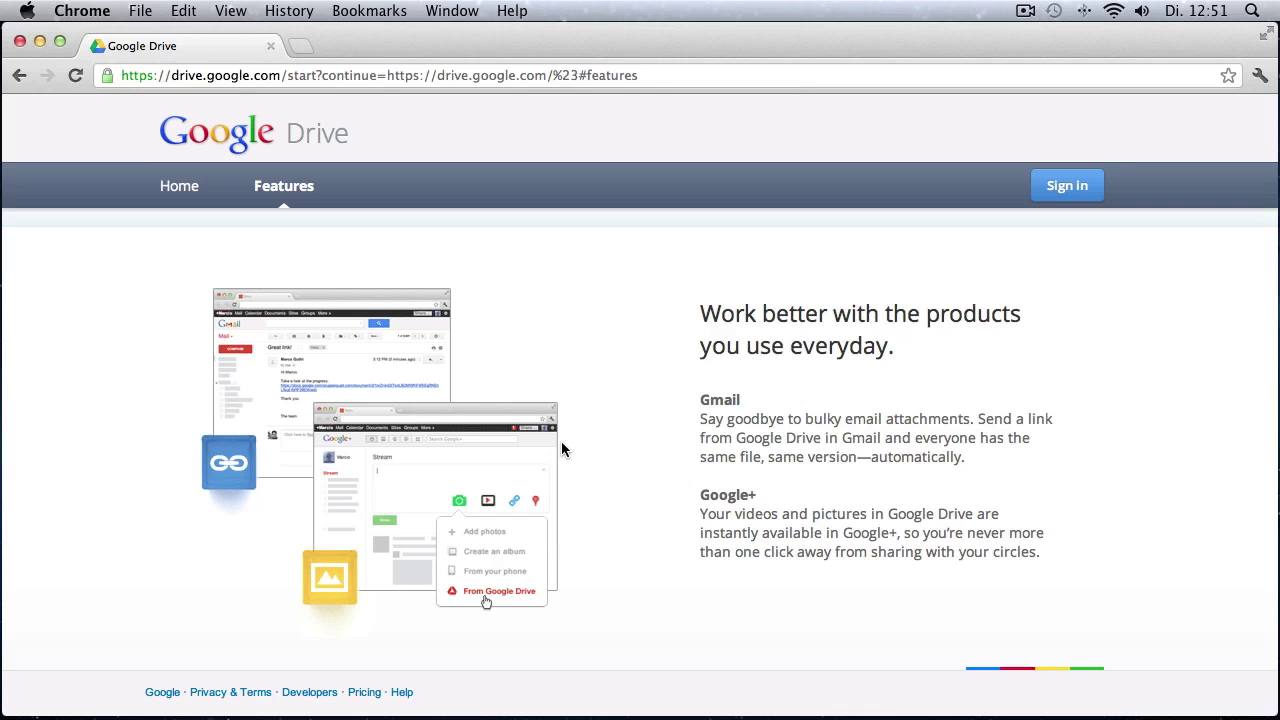
pyautogui.scroll(-5, 562, 449)
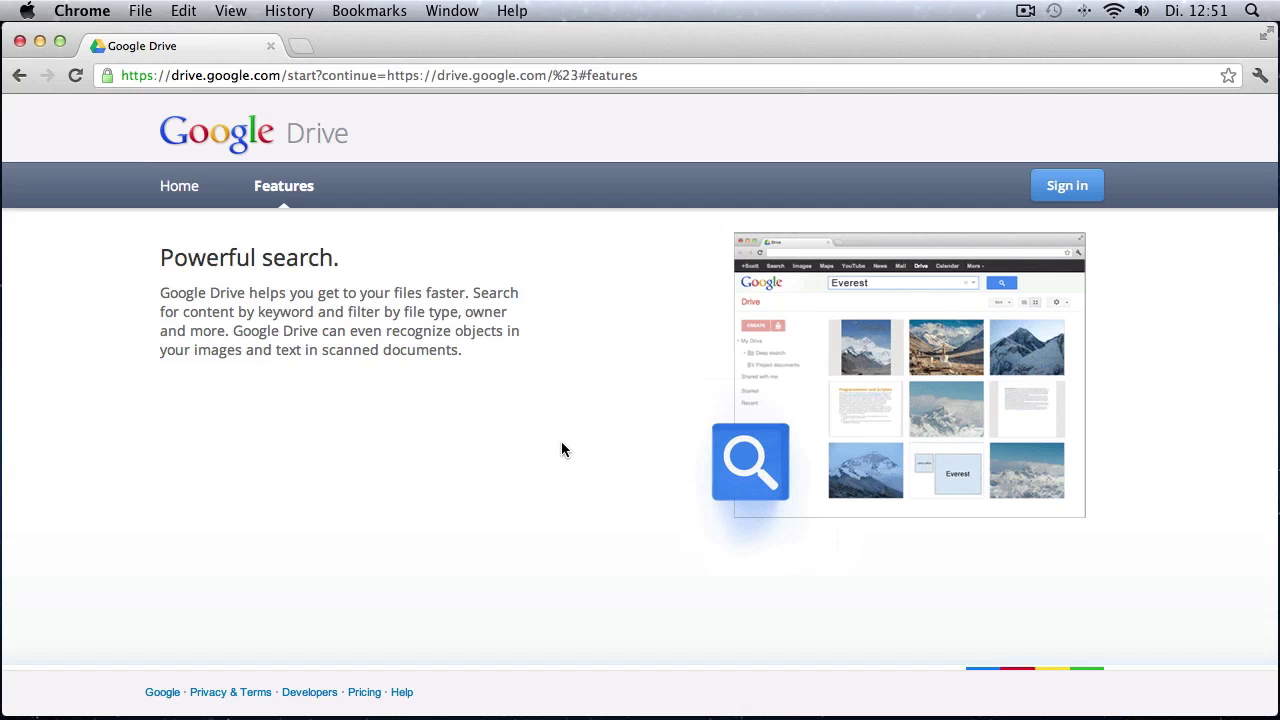
pyautogui.scroll(-5, 561, 449)
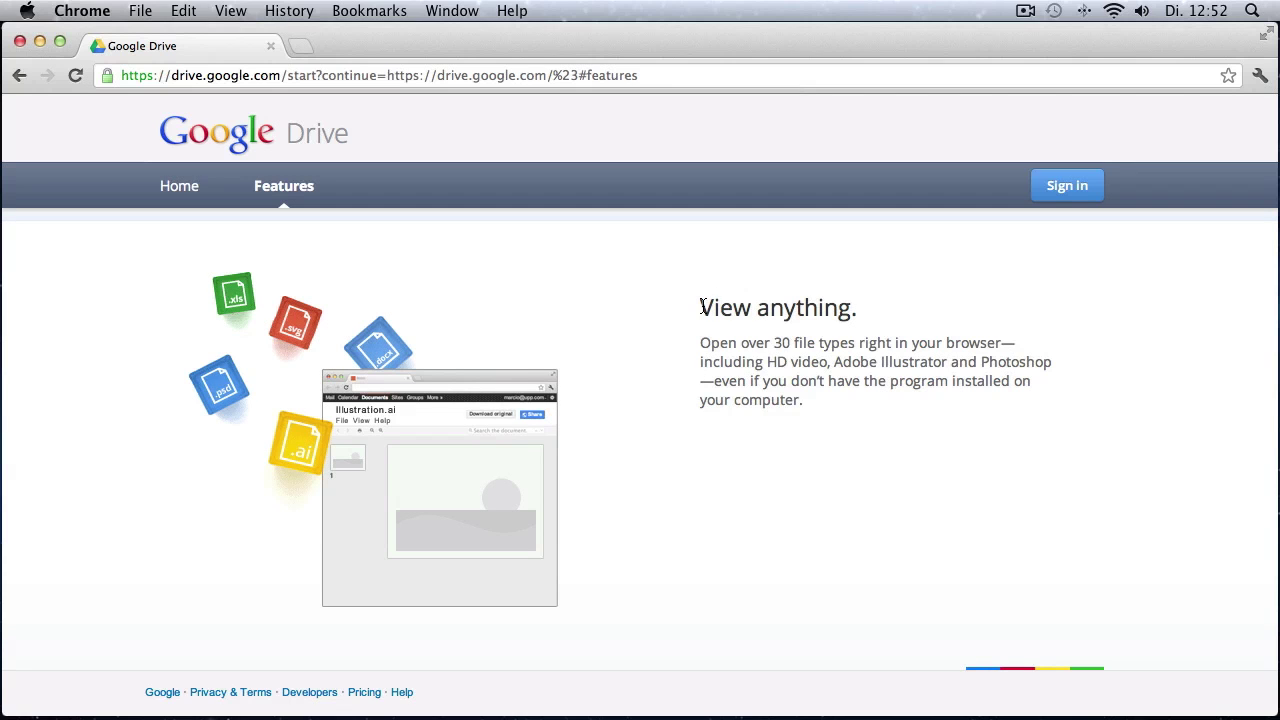
pyautogui.scroll(-5, 703, 307)
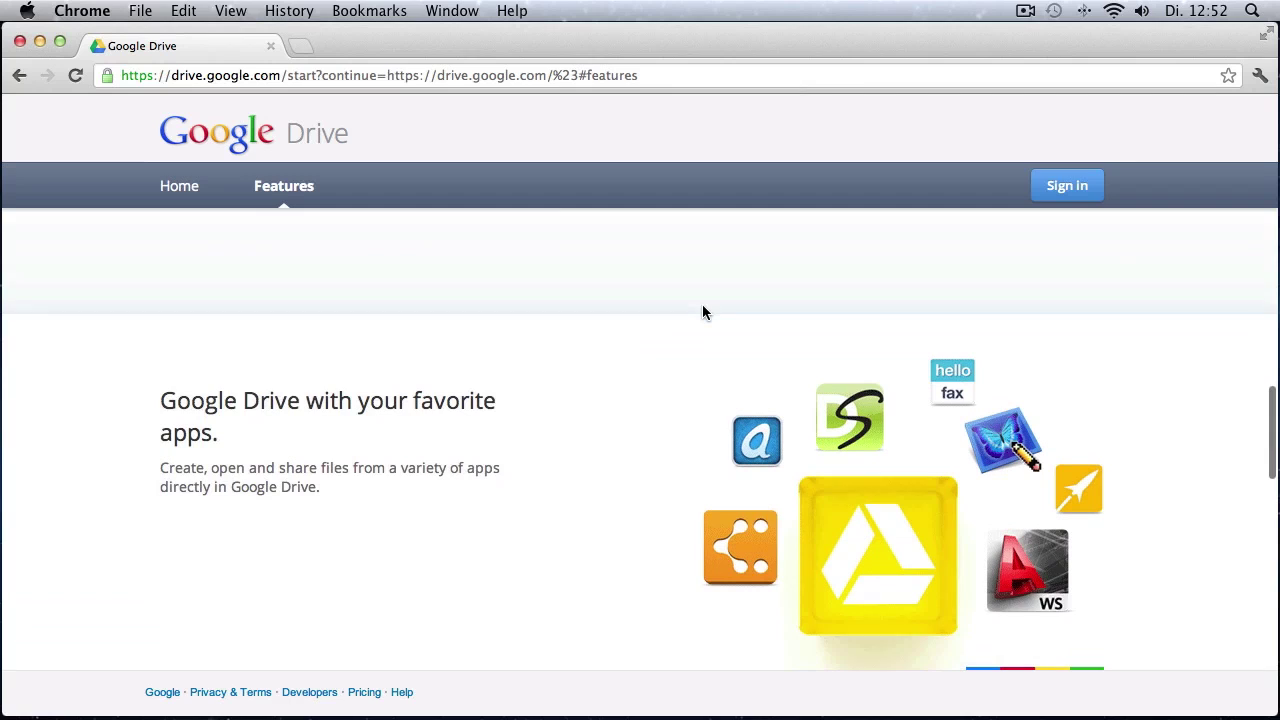
pyautogui.scroll(-2, 702, 313)
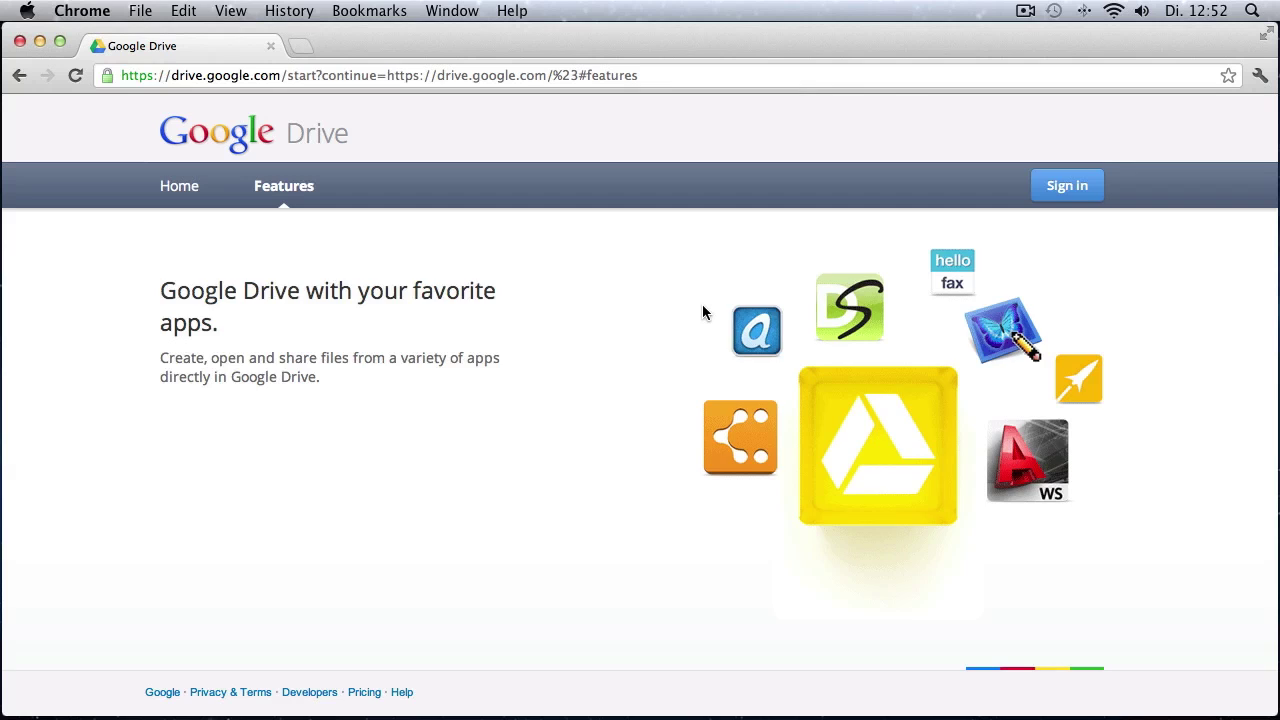
pyautogui.scroll(-5, 702, 304)
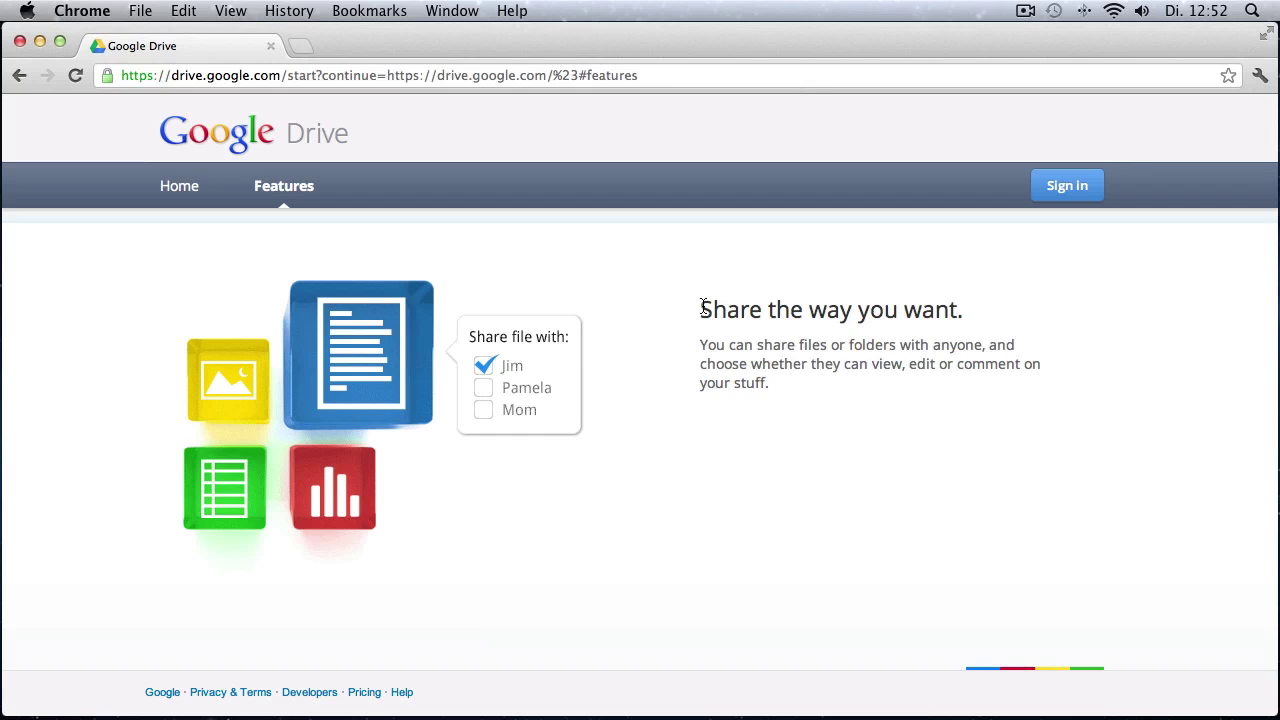
pyautogui.scroll(-5, 703, 307)
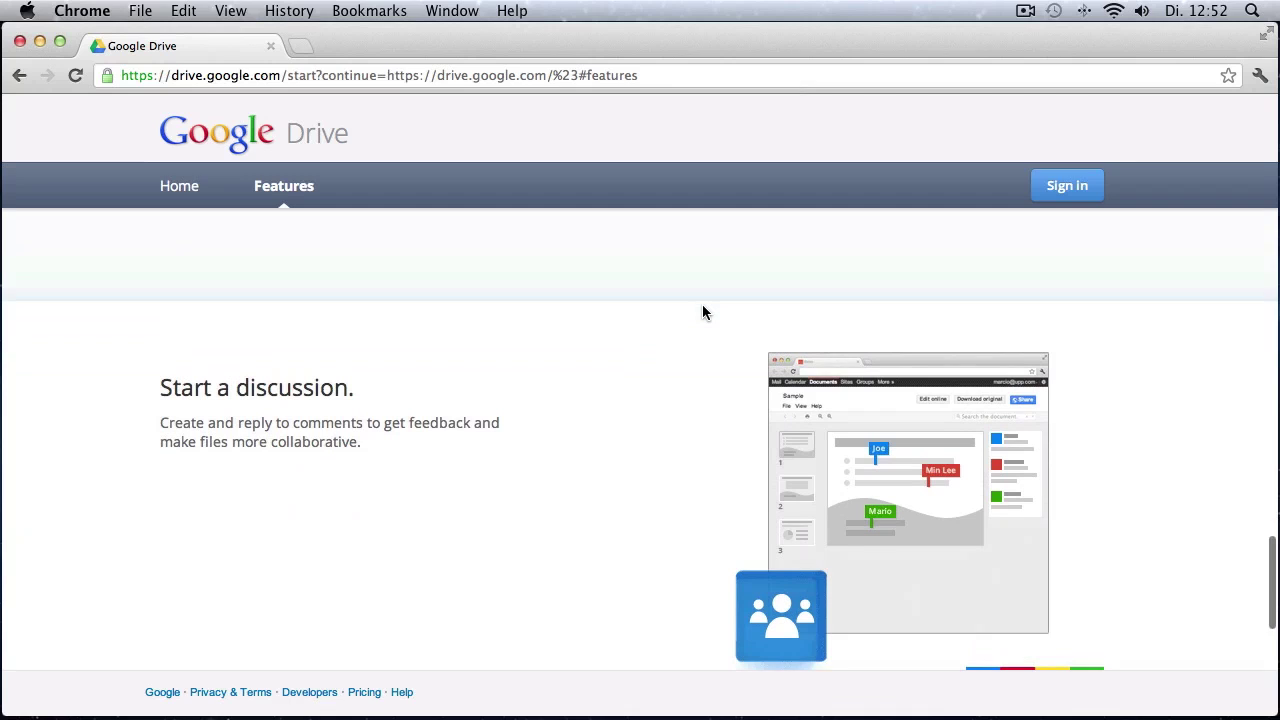
pyautogui.scroll(-2, 702, 312)
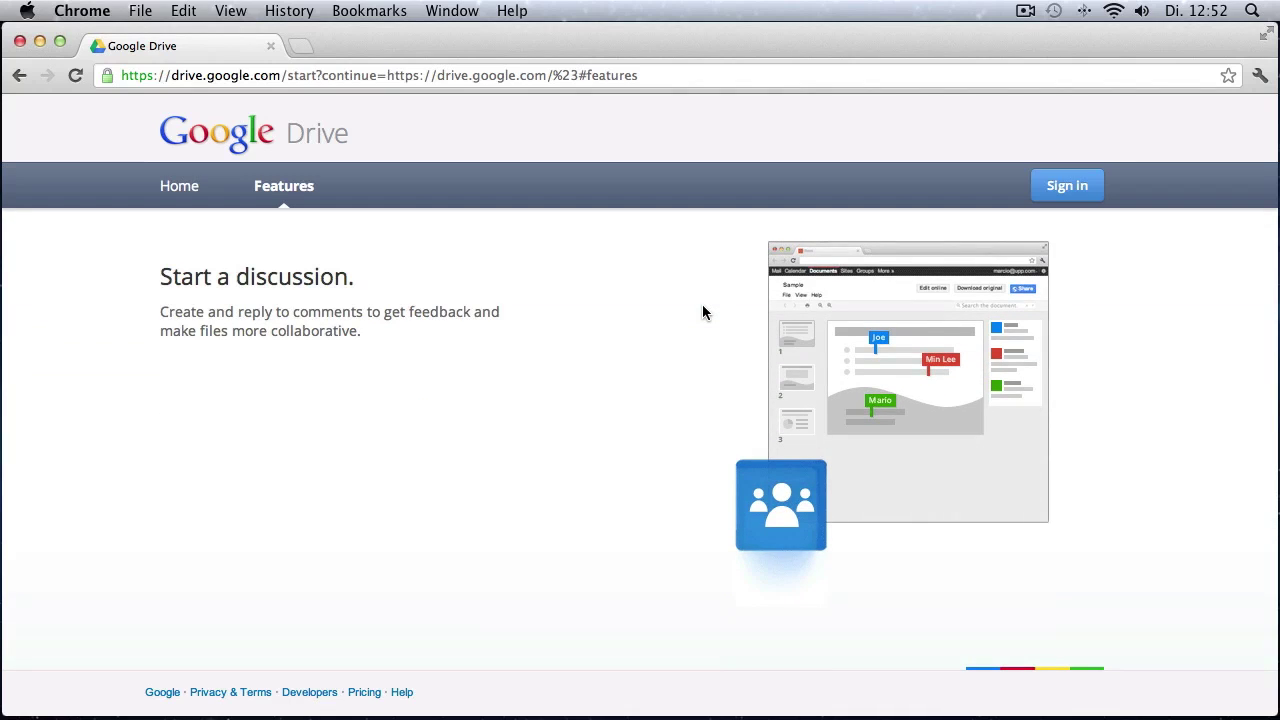
pyautogui.scroll(-3, 702, 312)
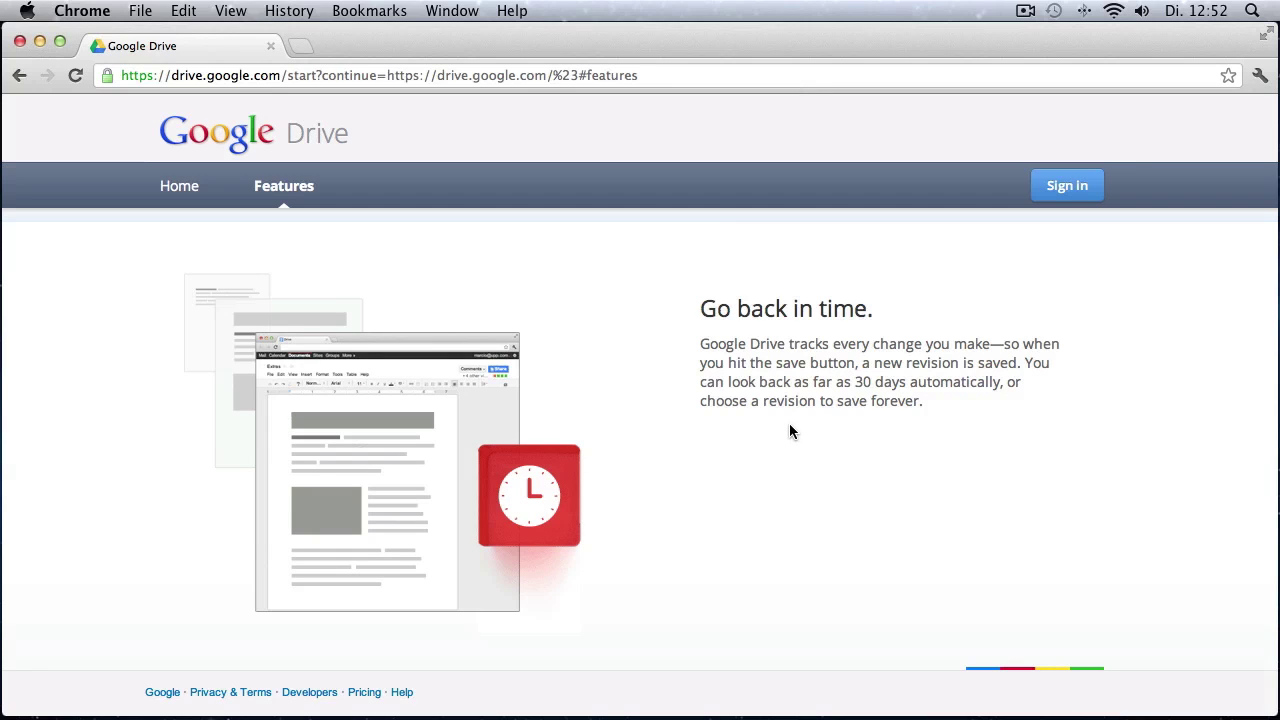
# Step: Sign in to Google Drive with the account password
pyautogui.click(1081, 192)
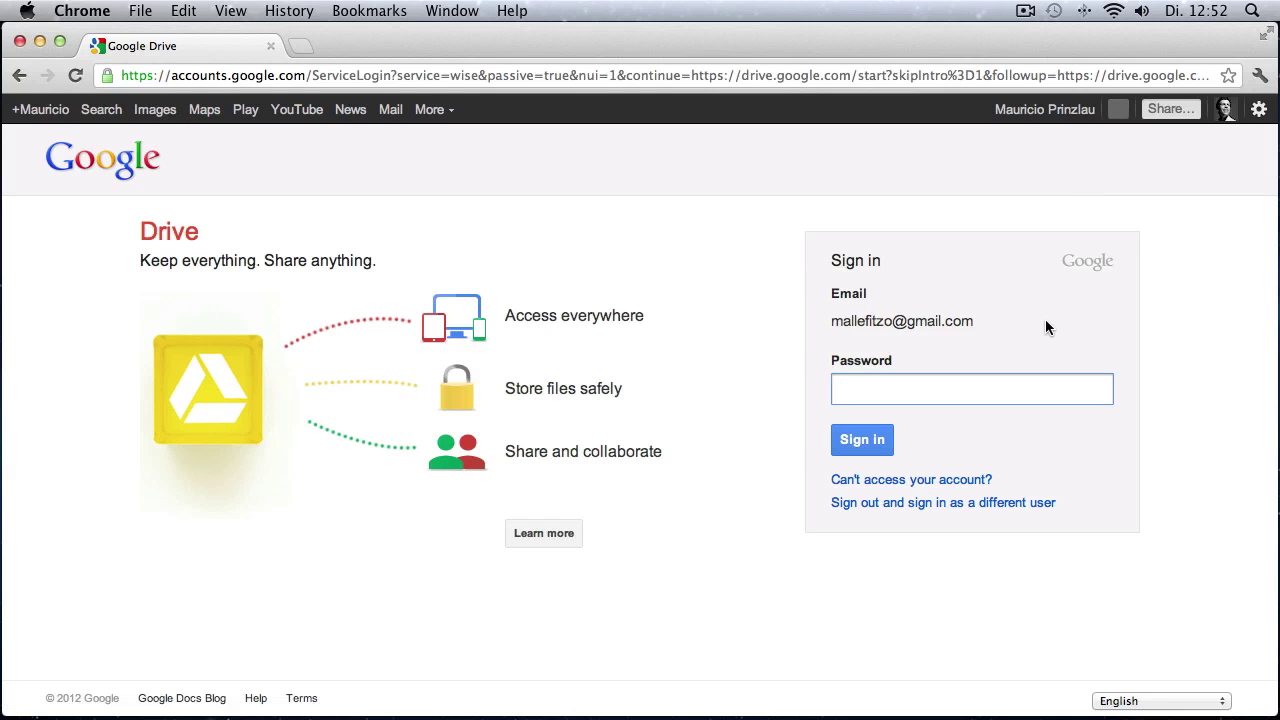
pyautogui.write('••••••••••••')
pyautogui.press('Return')
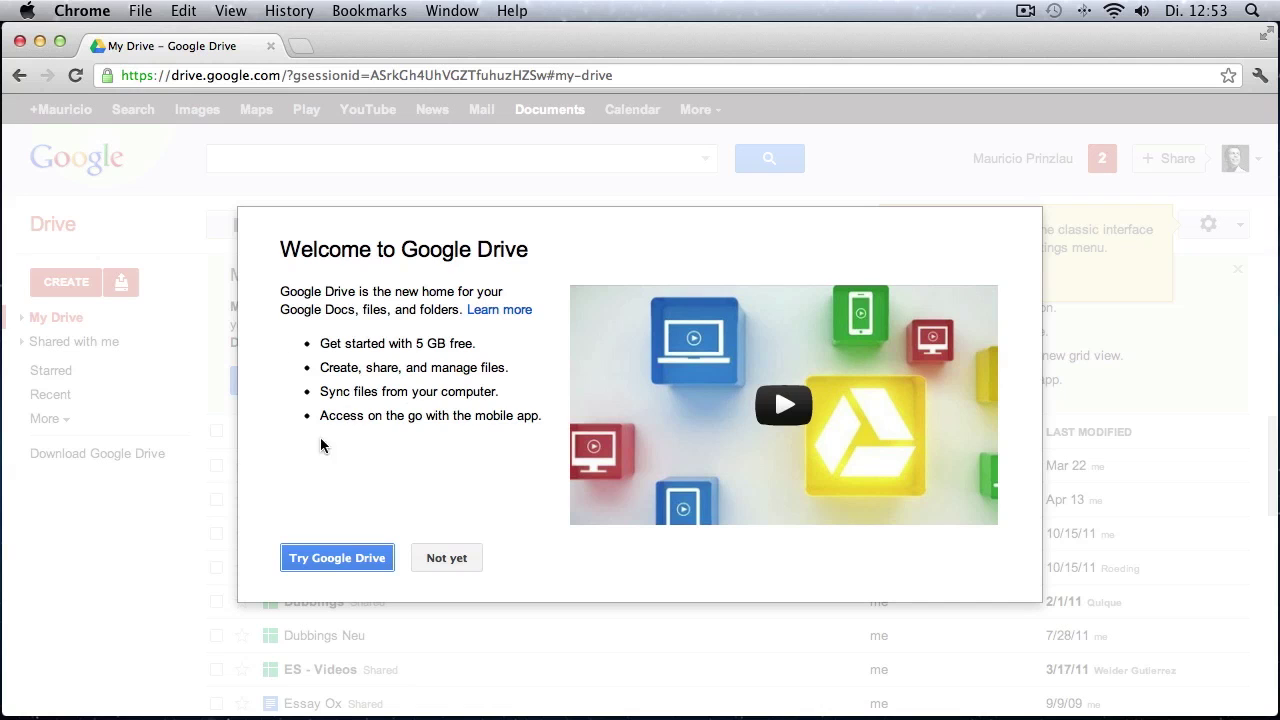
# Step: Accept the welcome introduction with 'Try Google Drive' and dismiss the classic-interface notice
pyautogui.click(353, 563)
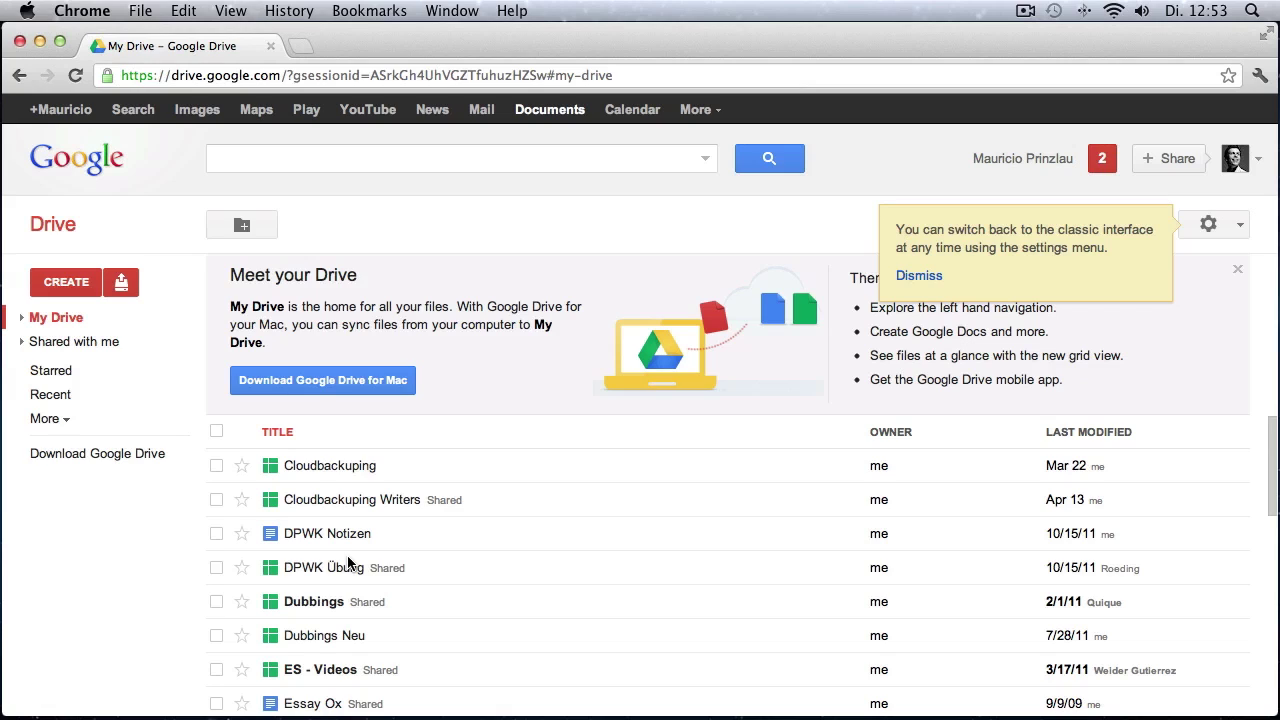
pyautogui.click(926, 276)
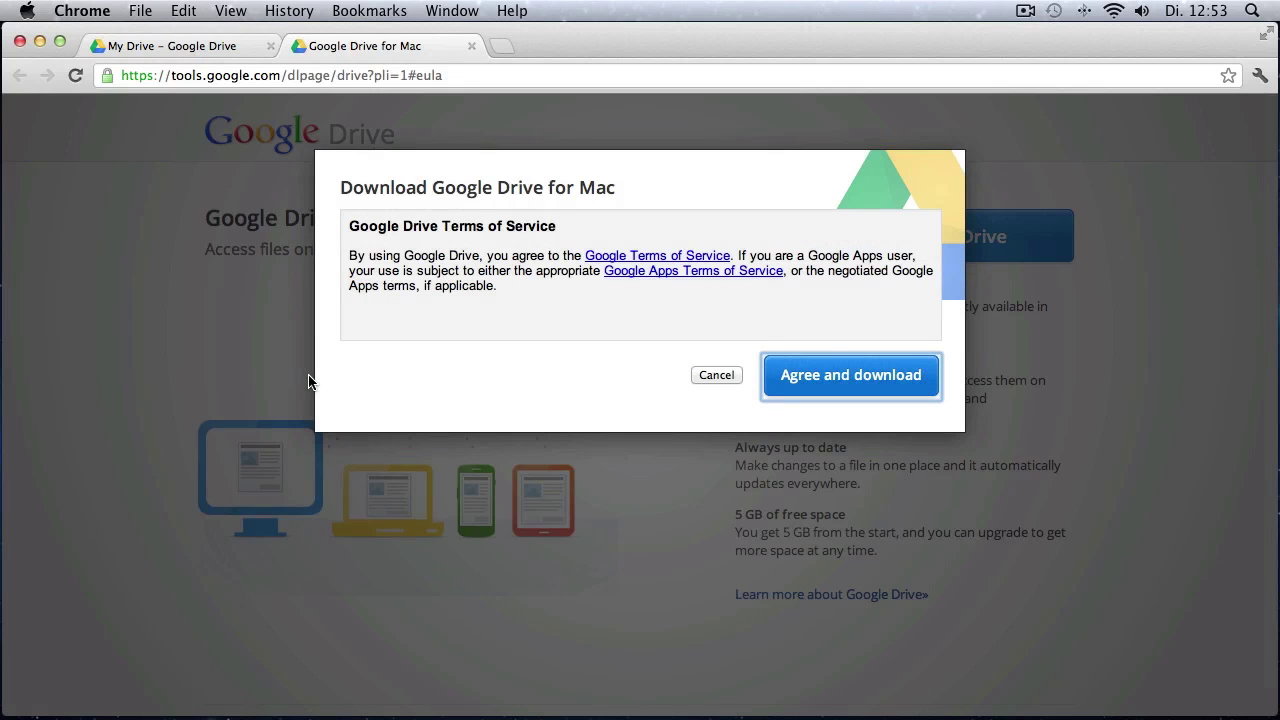
# Step: Agree to the Drive for Mac terms, download the installer, and keep the file
pyautogui.click(838, 386)
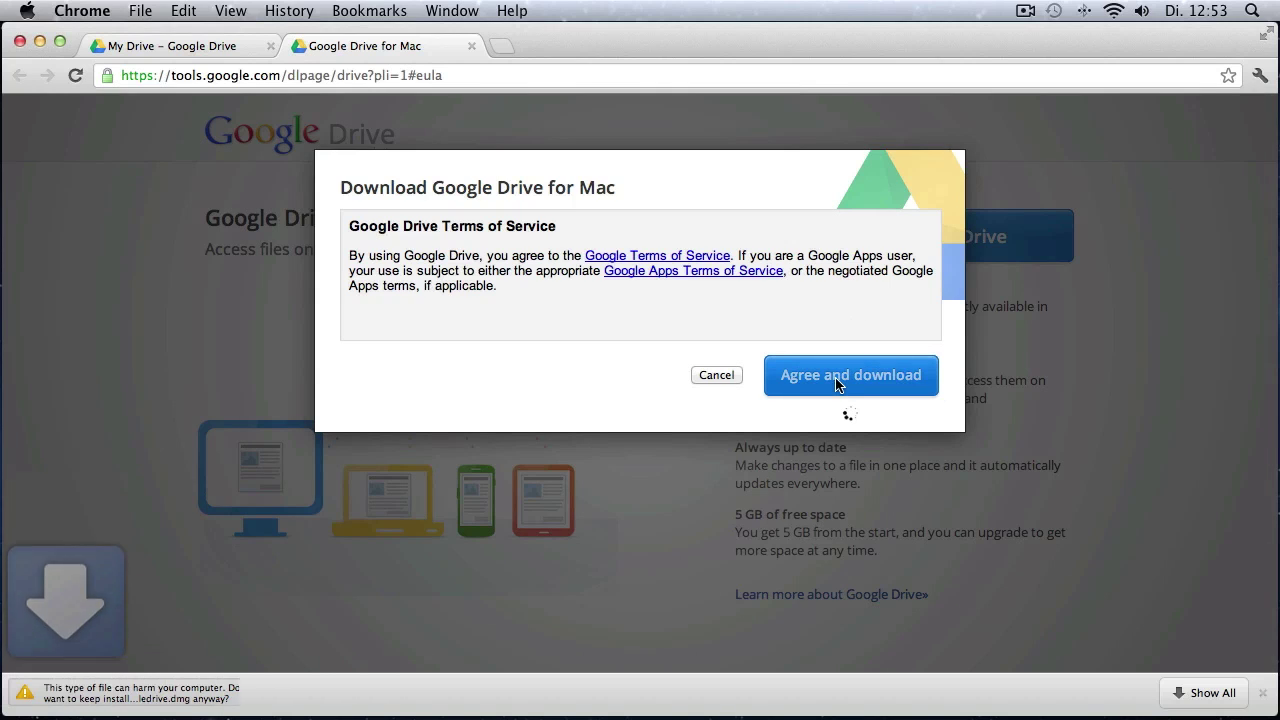
pyautogui.click(360, 692)
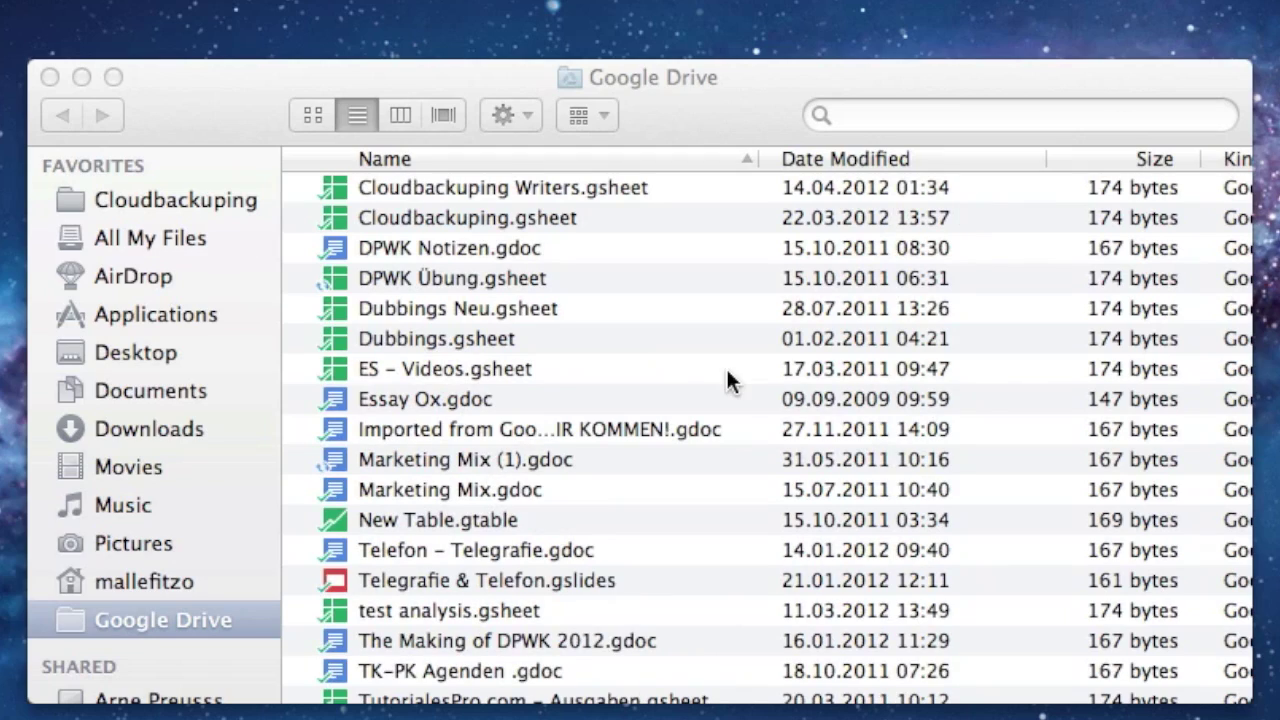
# Step: Look over the synced Google Drive folder listing and bring its Finder window forward
pyautogui.scroll(-5, 727, 372)
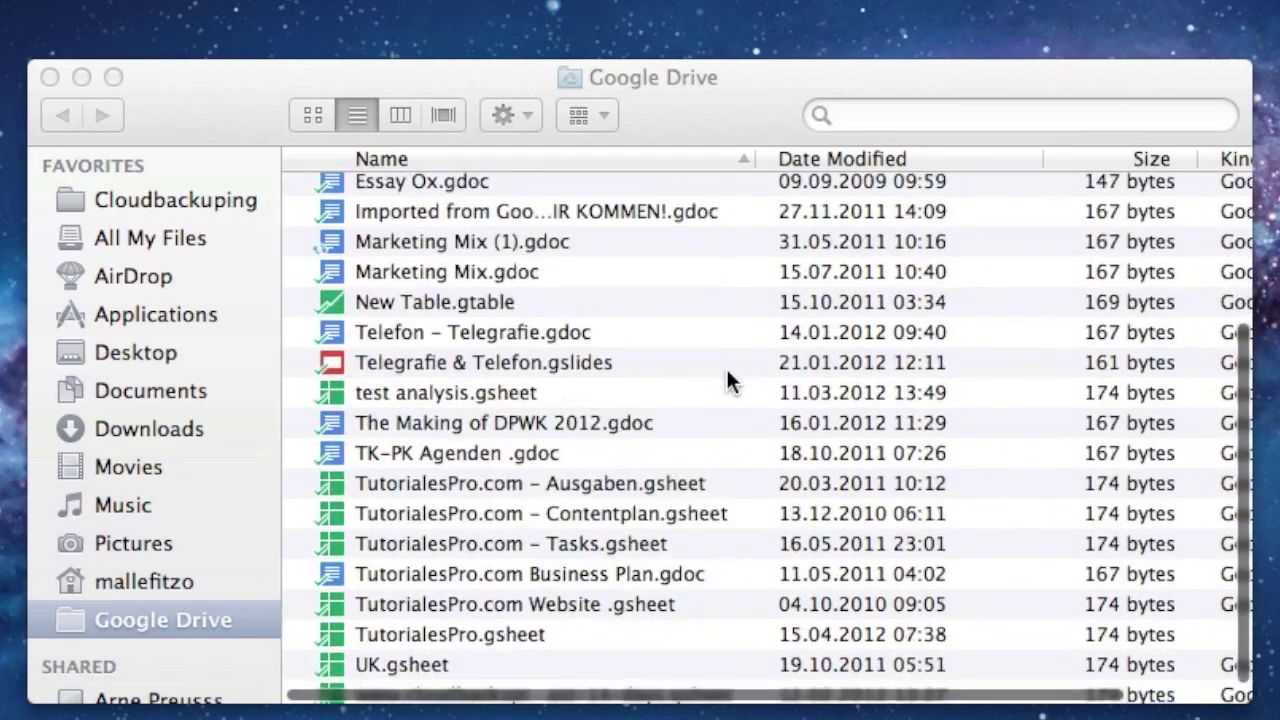
pyautogui.scroll(5, 726, 380)
pyautogui.hscroll(1, 726, 380)
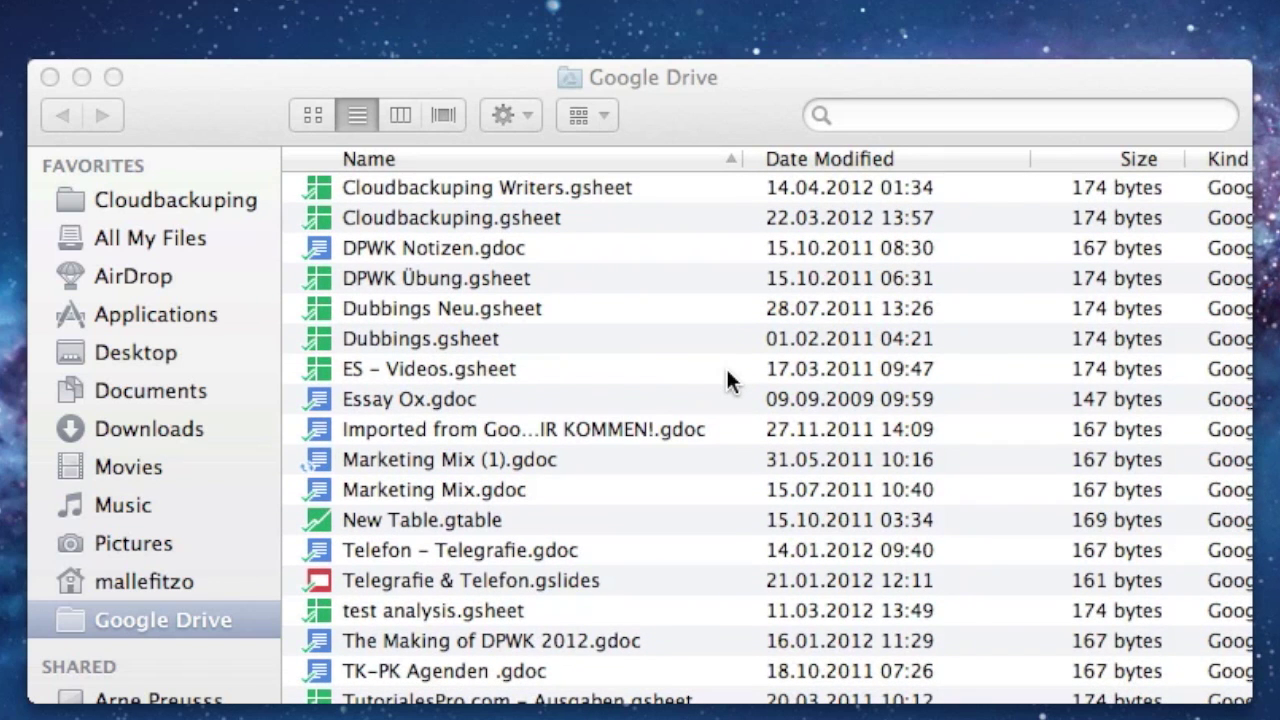
pyautogui.click(740, 104)
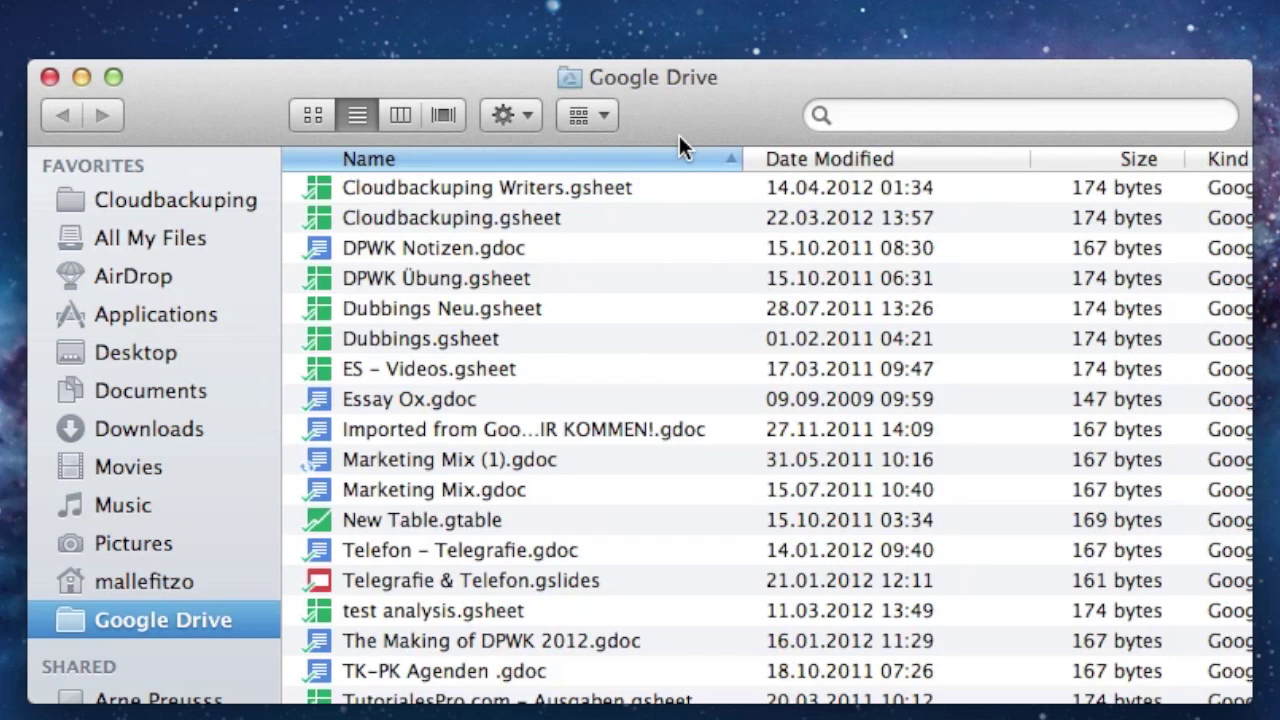
# Step: Create a new folder named 'pictures' in the synced Google Drive folder and open it
pyautogui.click(527, 114)
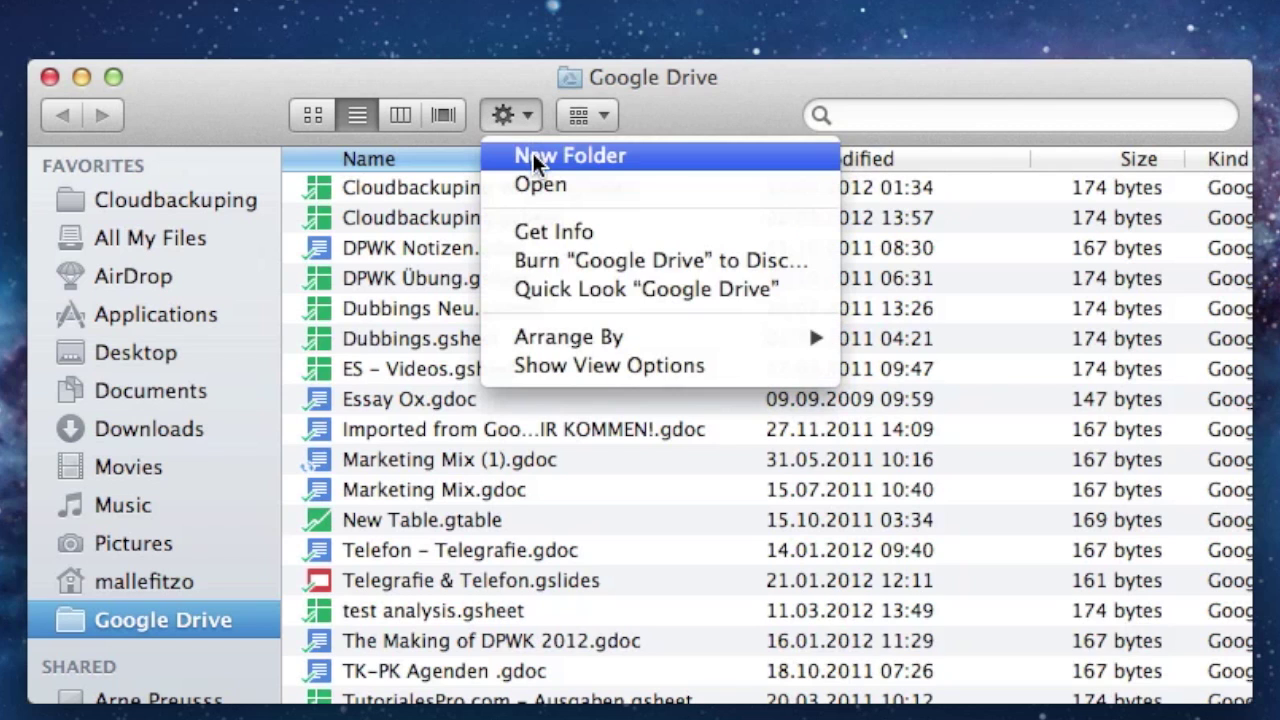
pyautogui.click(533, 155)
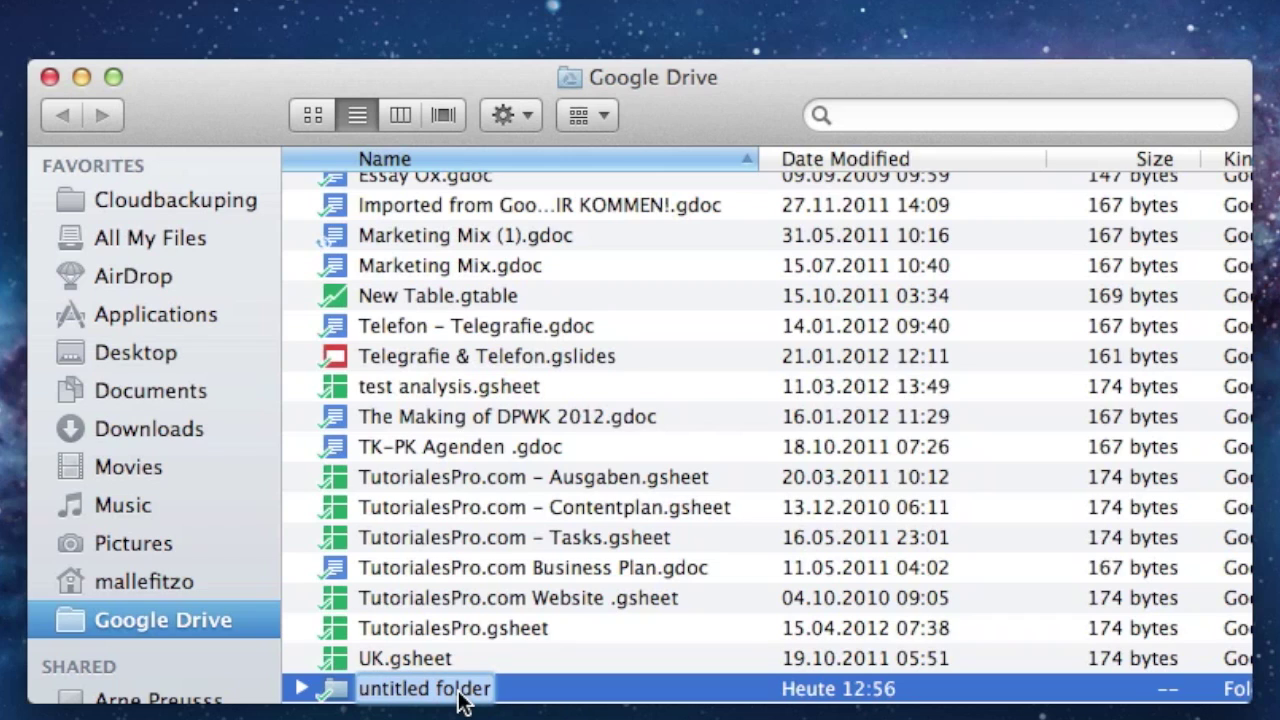
pyautogui.write('pictures')
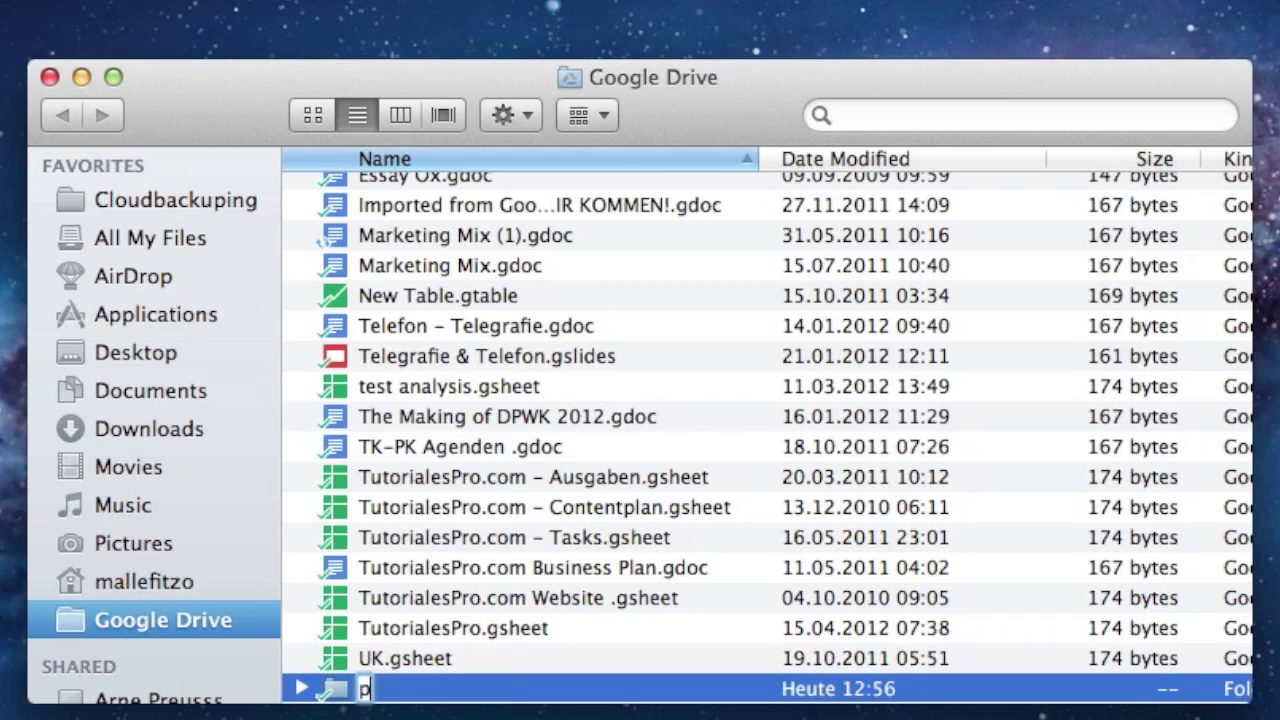
pyautogui.click(400, 656)
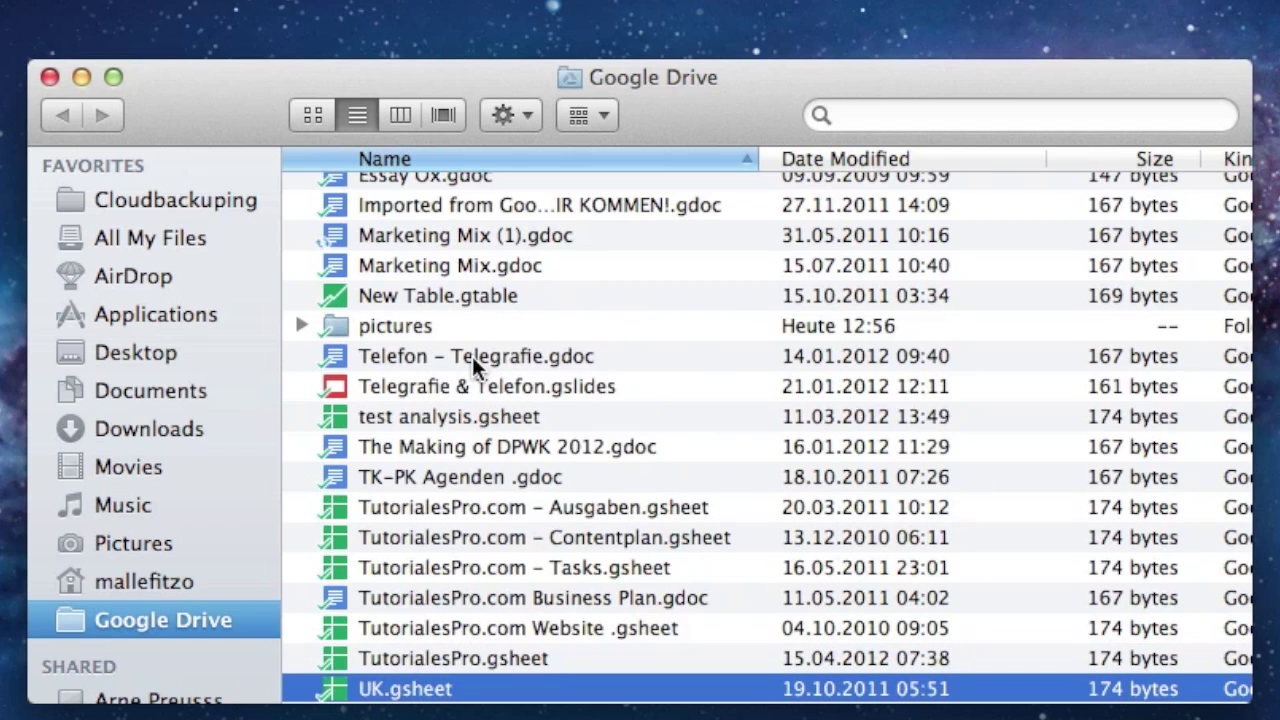
pyautogui.scroll(5, 473, 357)
pyautogui.scroll(-8, 473, 360)
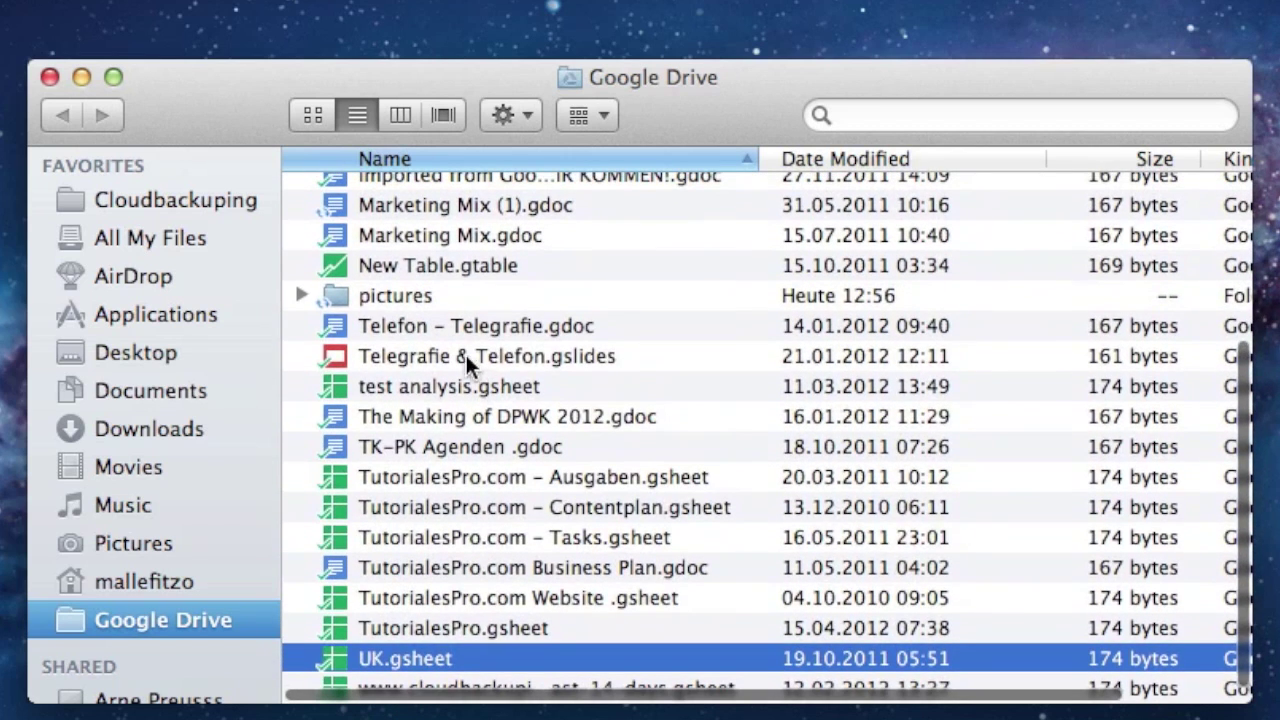
pyautogui.doubleClick(353, 291)
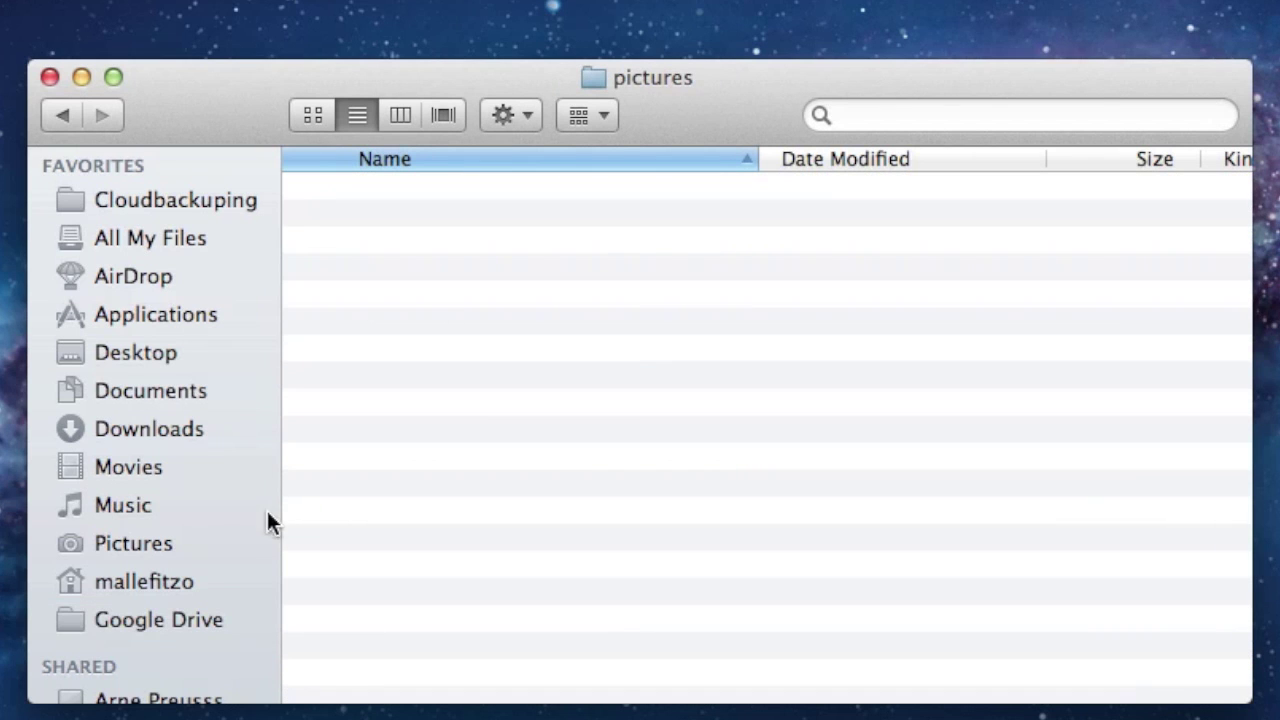
# Step: Open Mauricio HD > Users > mauricioprinzlau > Pictures in a new Finder window
pyautogui.scroll(-5, 157, 450)
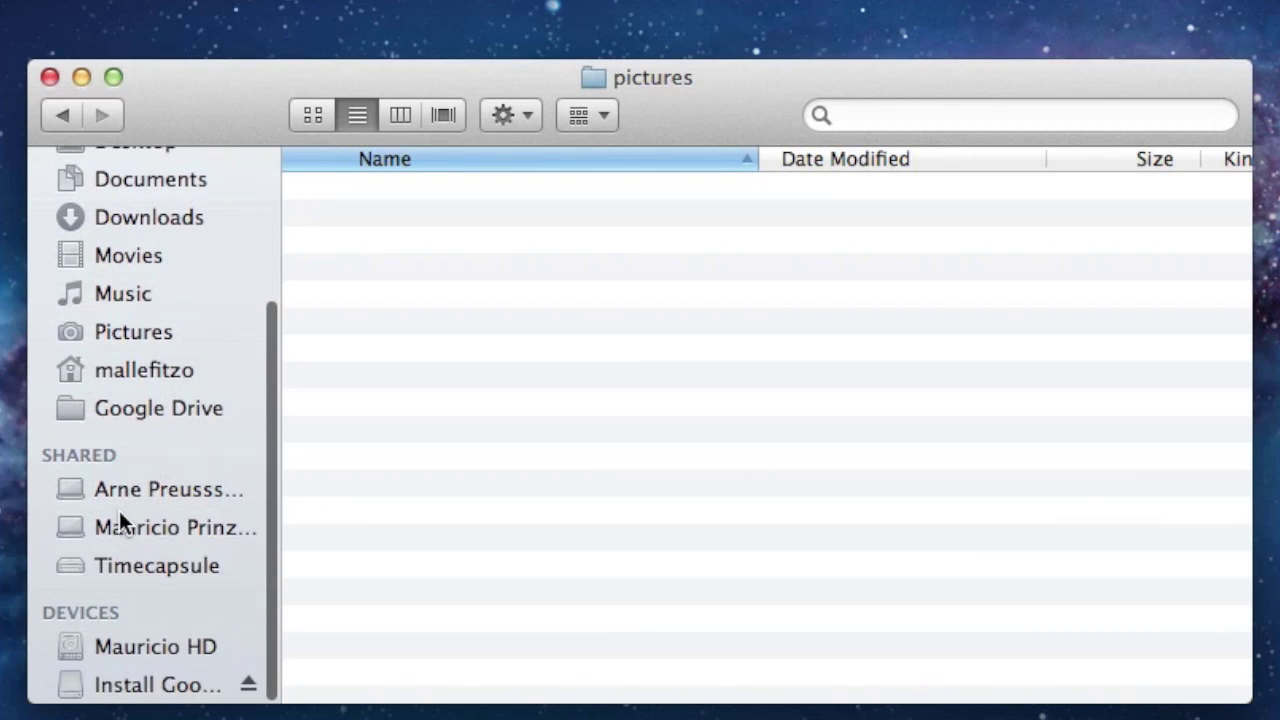
pyautogui.keyDown('super'); pyautogui.click(109, 647); pyautogui.keyUp('super')
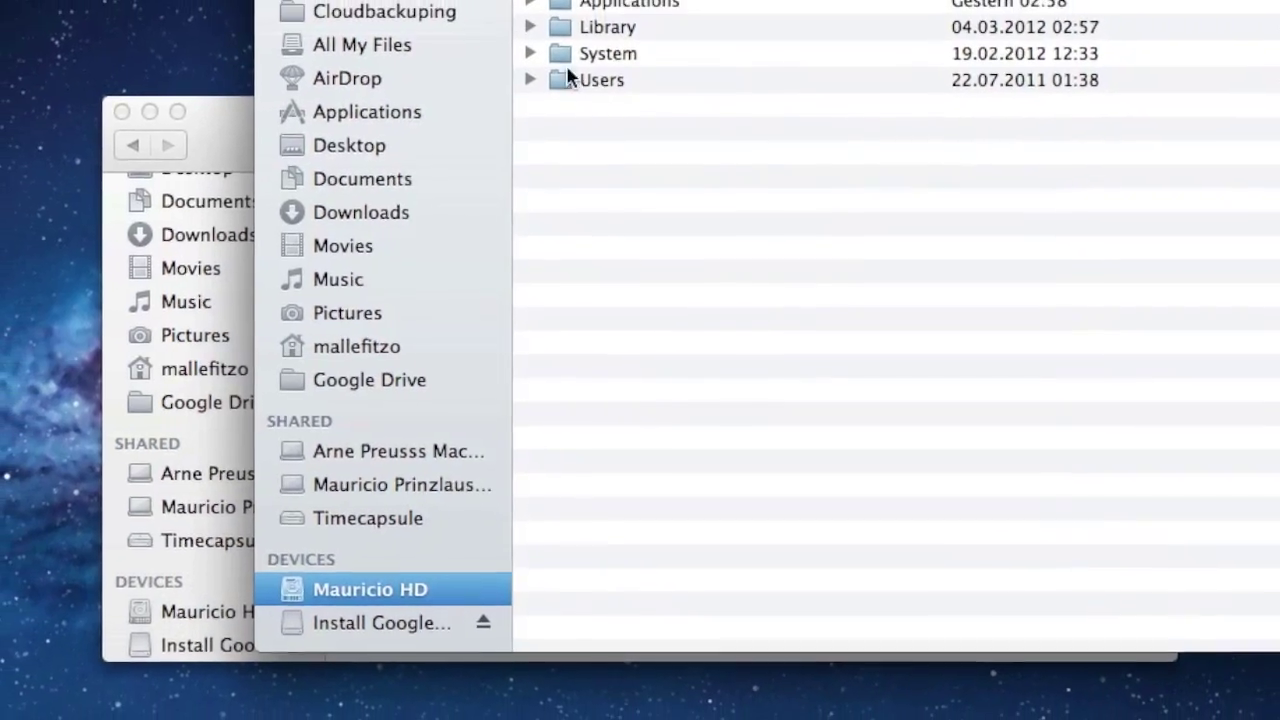
pyautogui.click(605, 80)
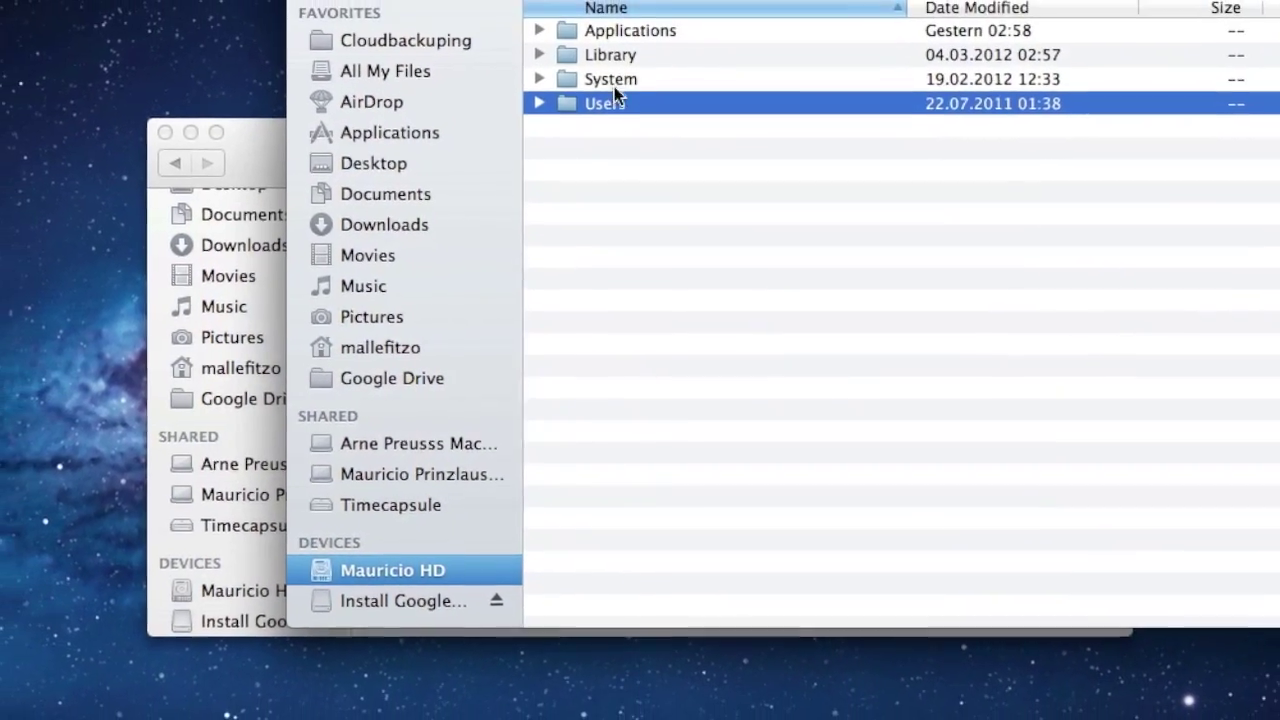
pyautogui.doubleClick(605, 80)
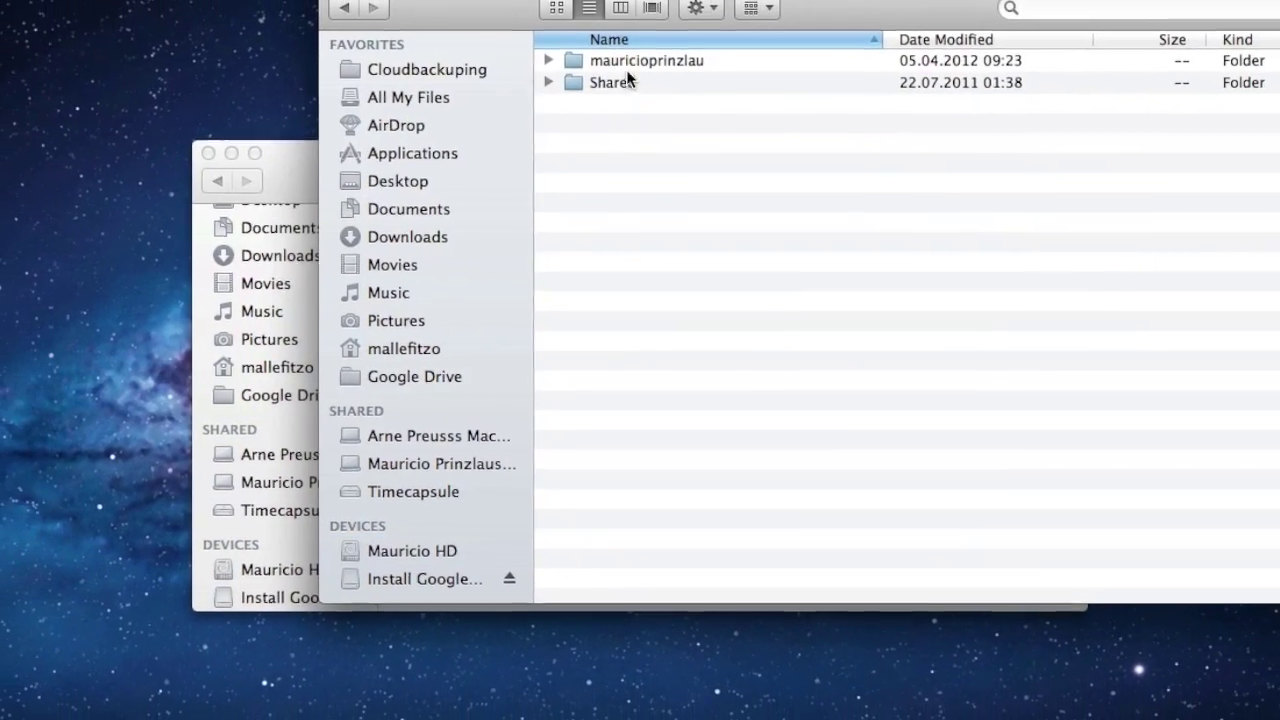
pyautogui.click(629, 61)
pyautogui.doubleClick(629, 61)
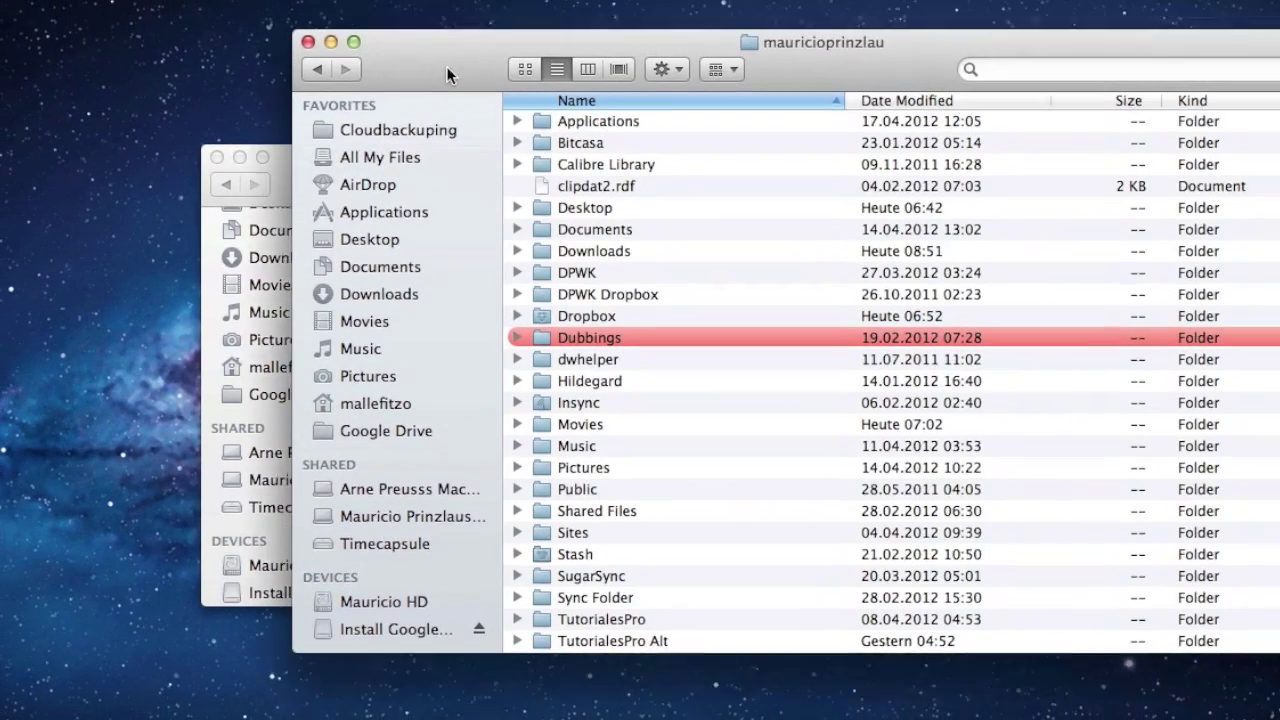
pyautogui.moveTo(446, 66); pyautogui.dragTo(428, 88)
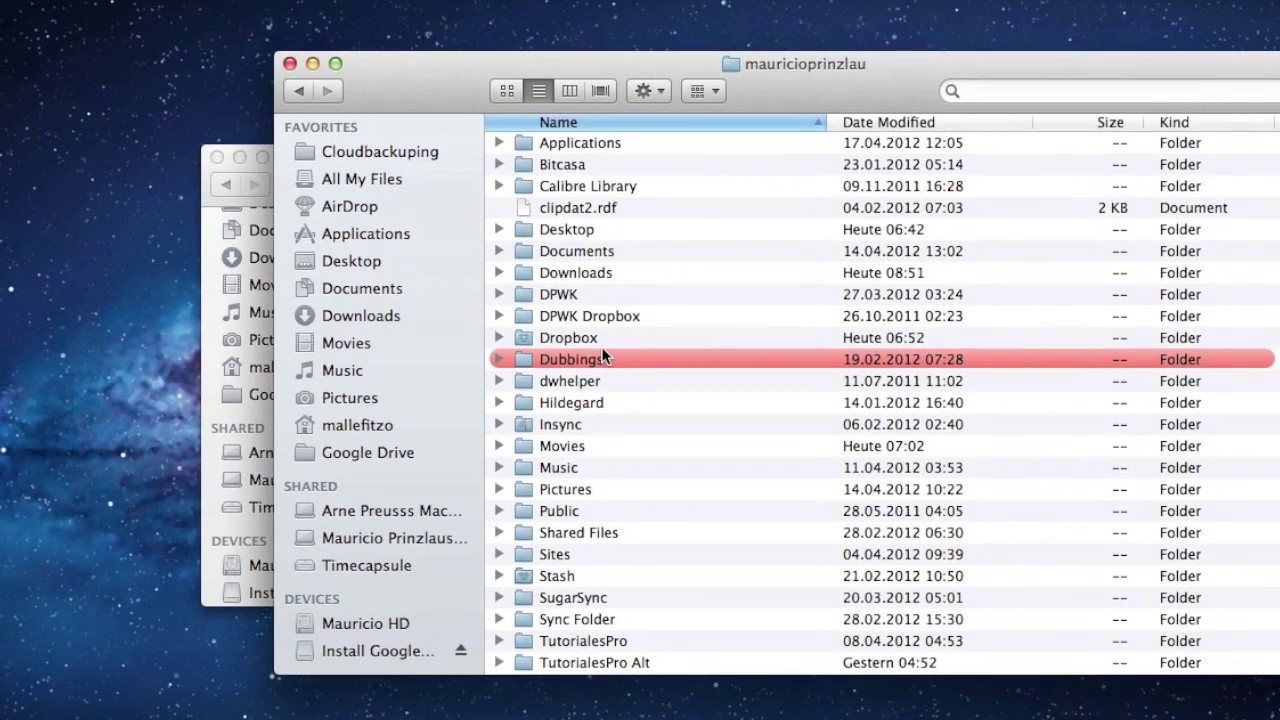
pyautogui.doubleClick(556, 488)
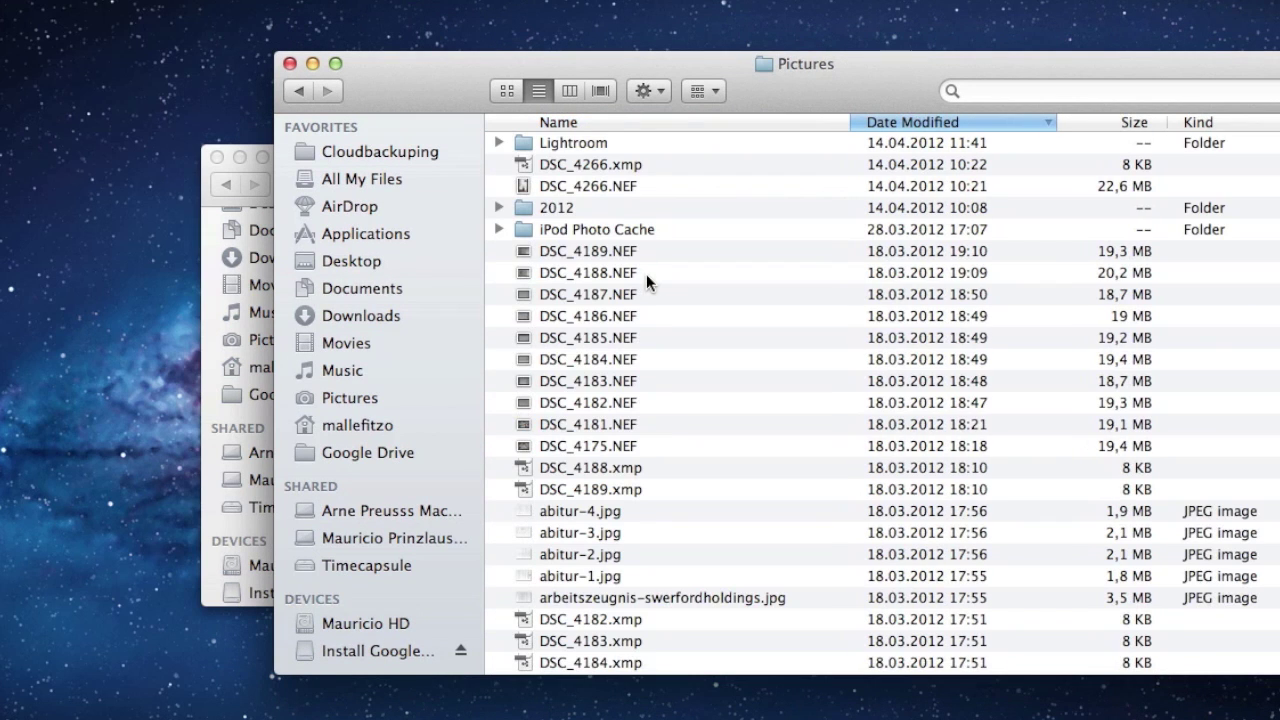
# Step: Copy IMG_0041 through IMG_0051 into Drive's pictures folder and check the sync status
pyautogui.scroll(-10, 694, 357)
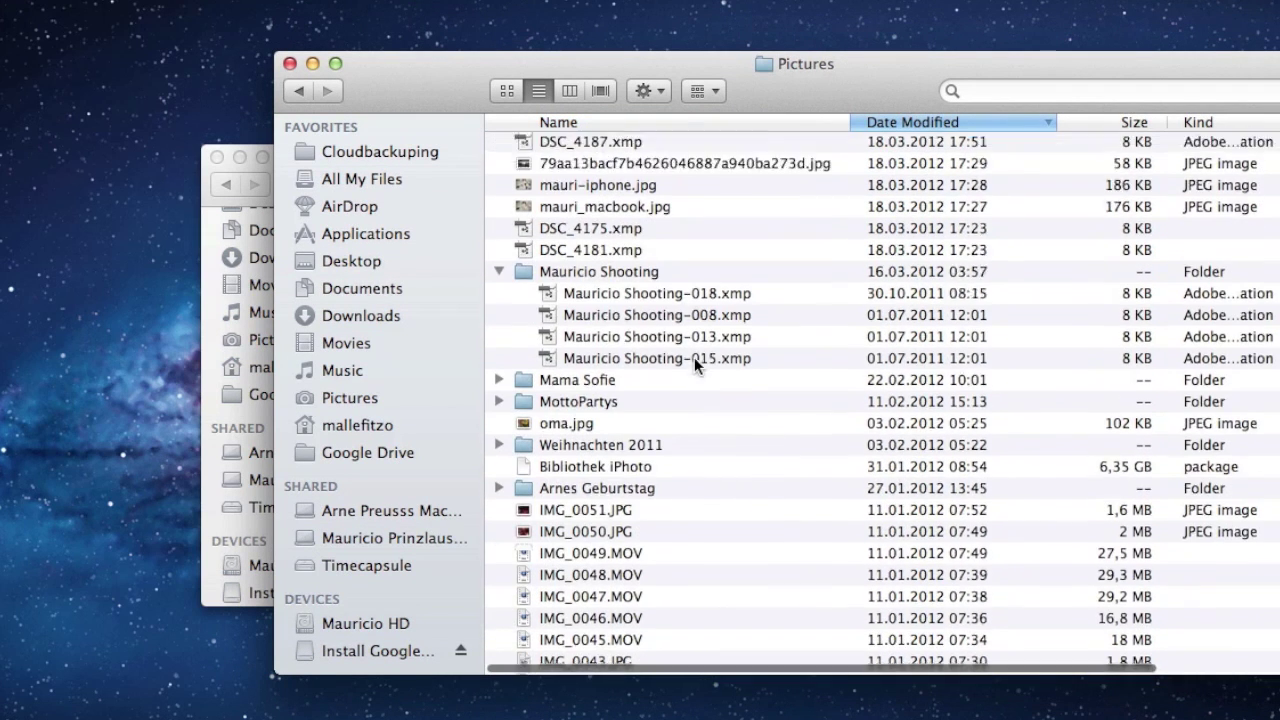
pyautogui.scroll(-3, 694, 358)
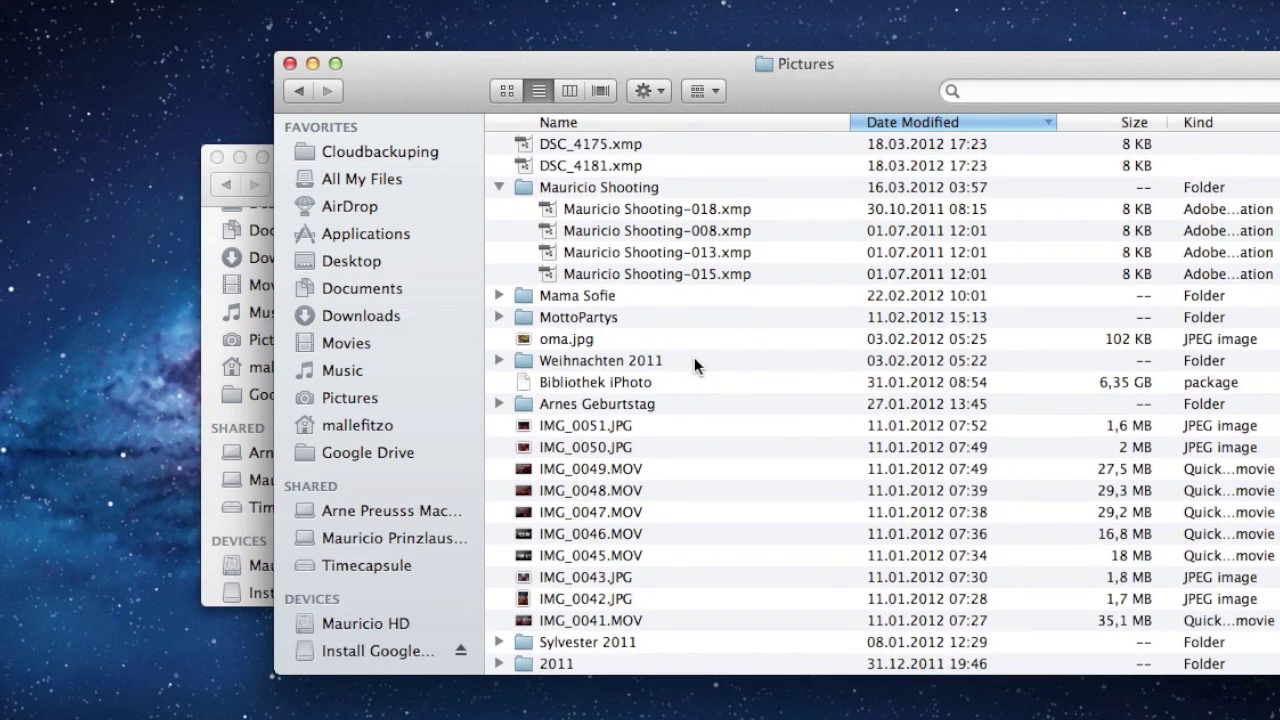
pyautogui.moveTo(660, 416); pyautogui.dragTo(630, 625)
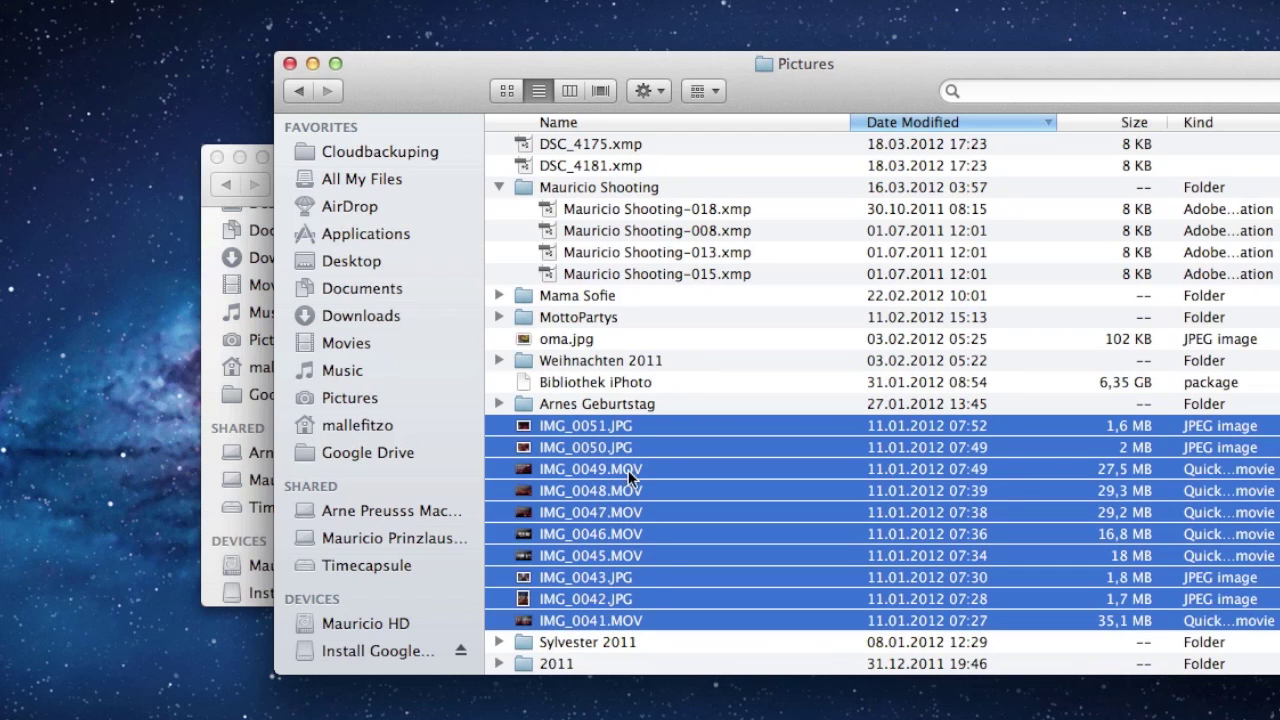
pyautogui.moveTo(550, 424); pyautogui.dragTo(541, 325)
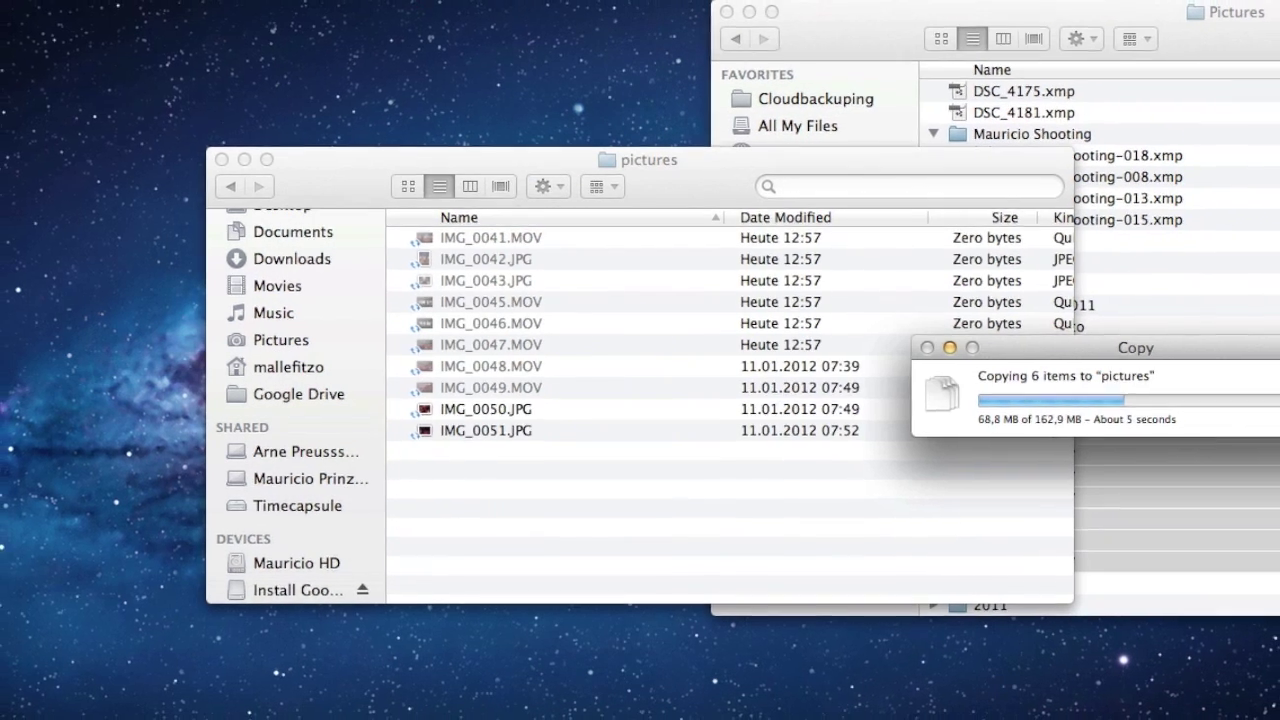
pyautogui.click(1095, 0)
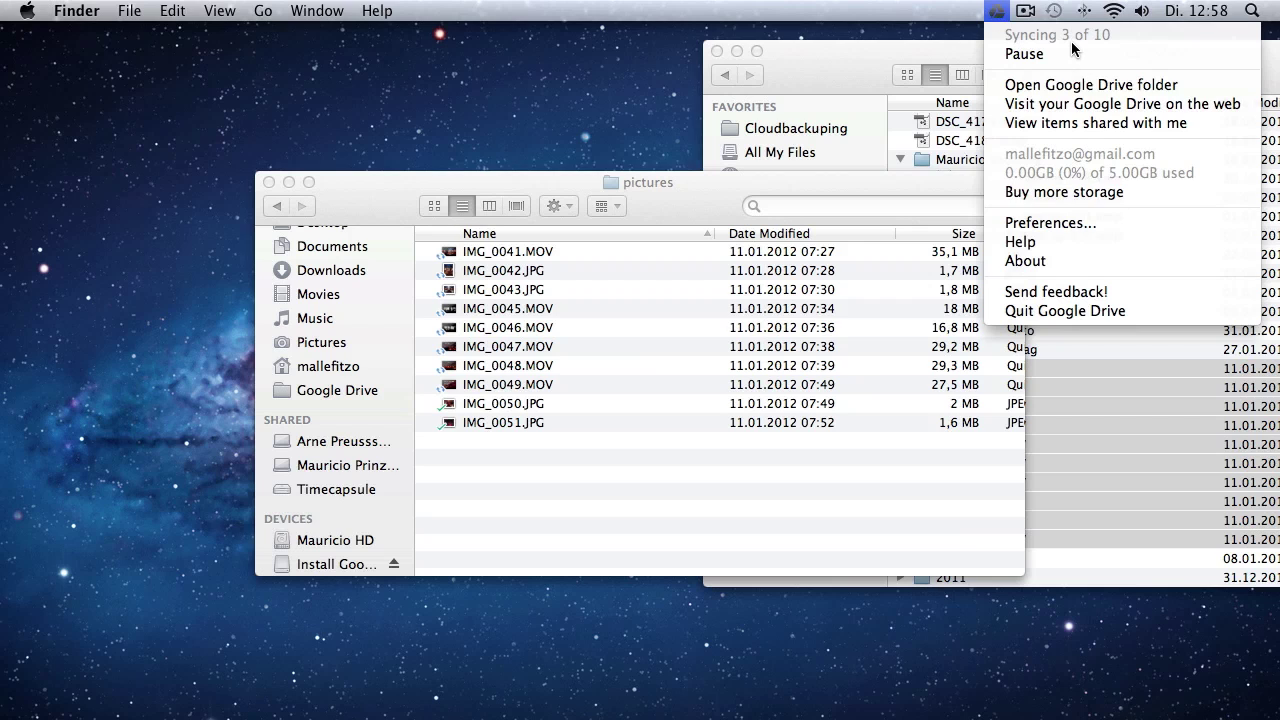
# Step: Check Google Drive's preferences, cancel them unchanged, and close the status menu
pyautogui.click(1058, 223)
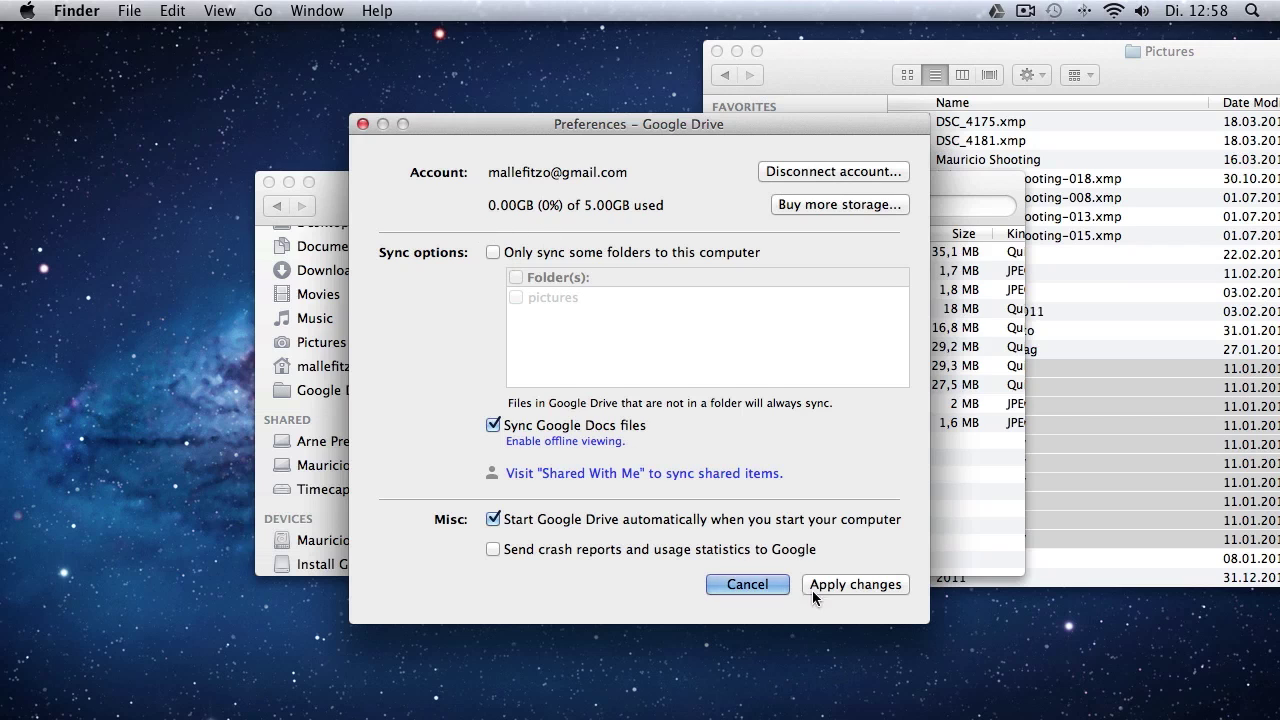
pyautogui.click(748, 584)
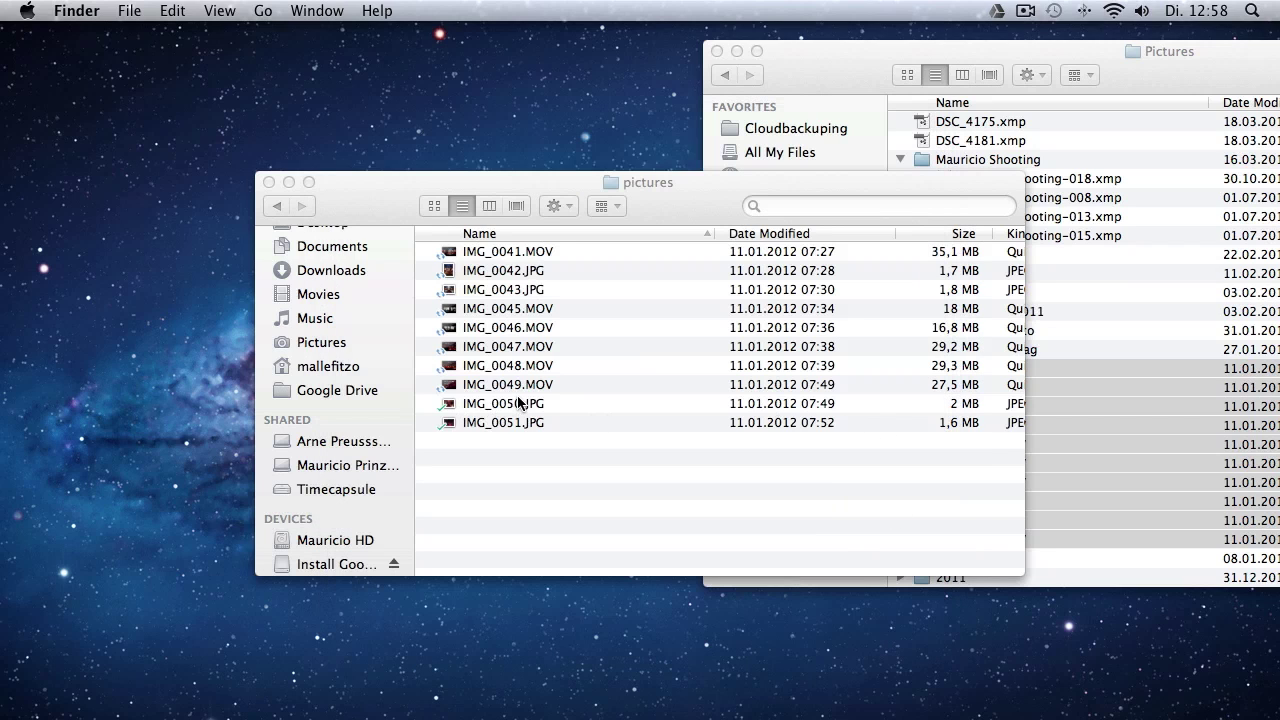
pyautogui.click(1000, 12)
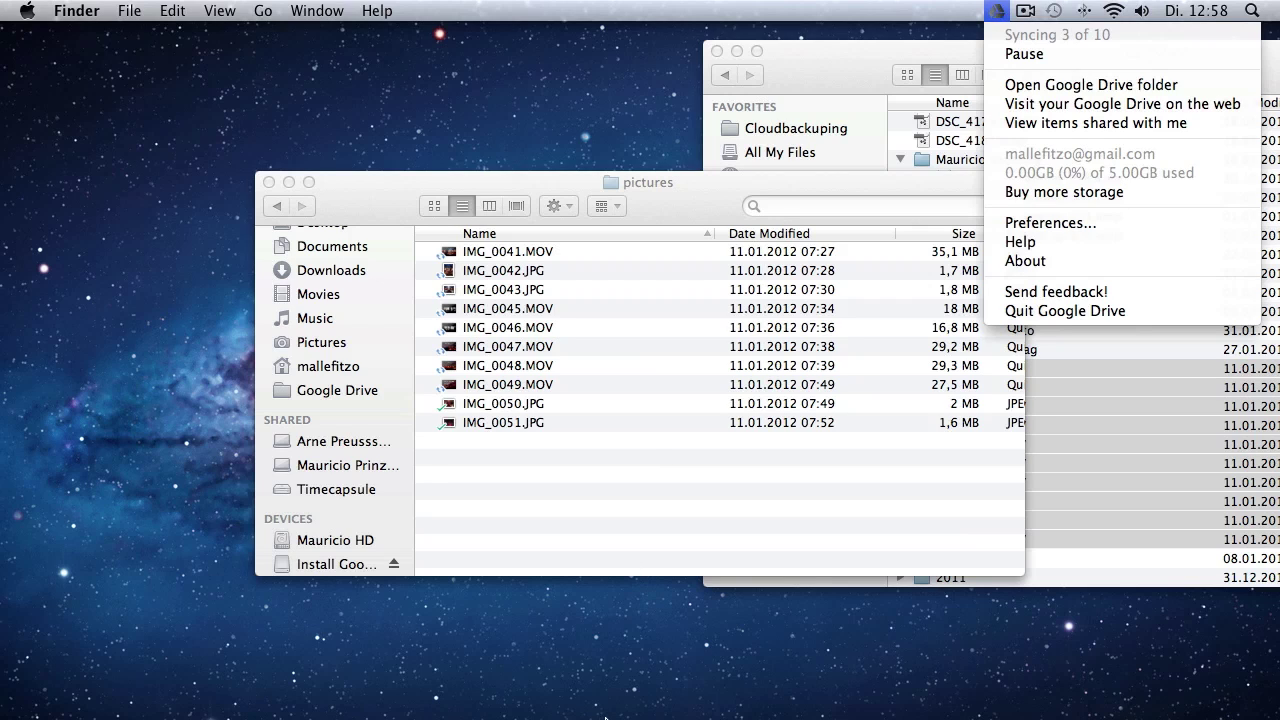
pyautogui.click(640, 676)
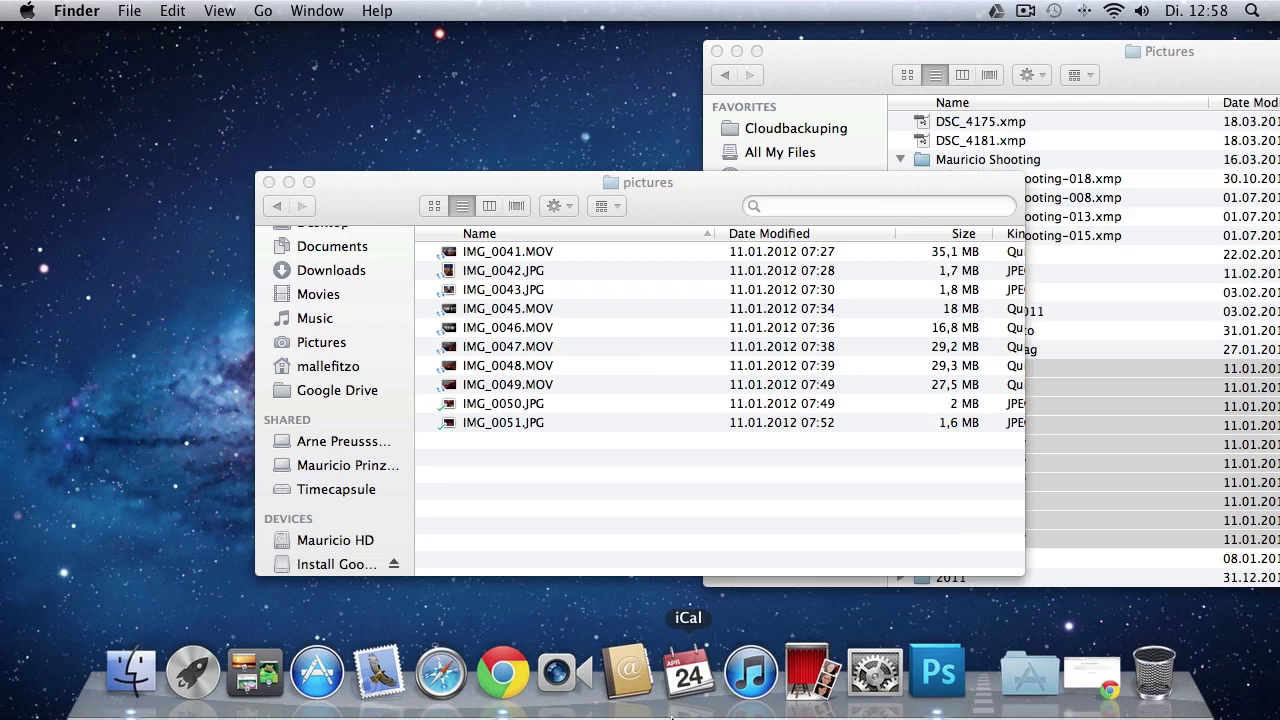
# Step: In Chrome, close the thank-you tab, reload My Drive, and open pictures/IMG_0051.JPG
pyautogui.click(503, 662)
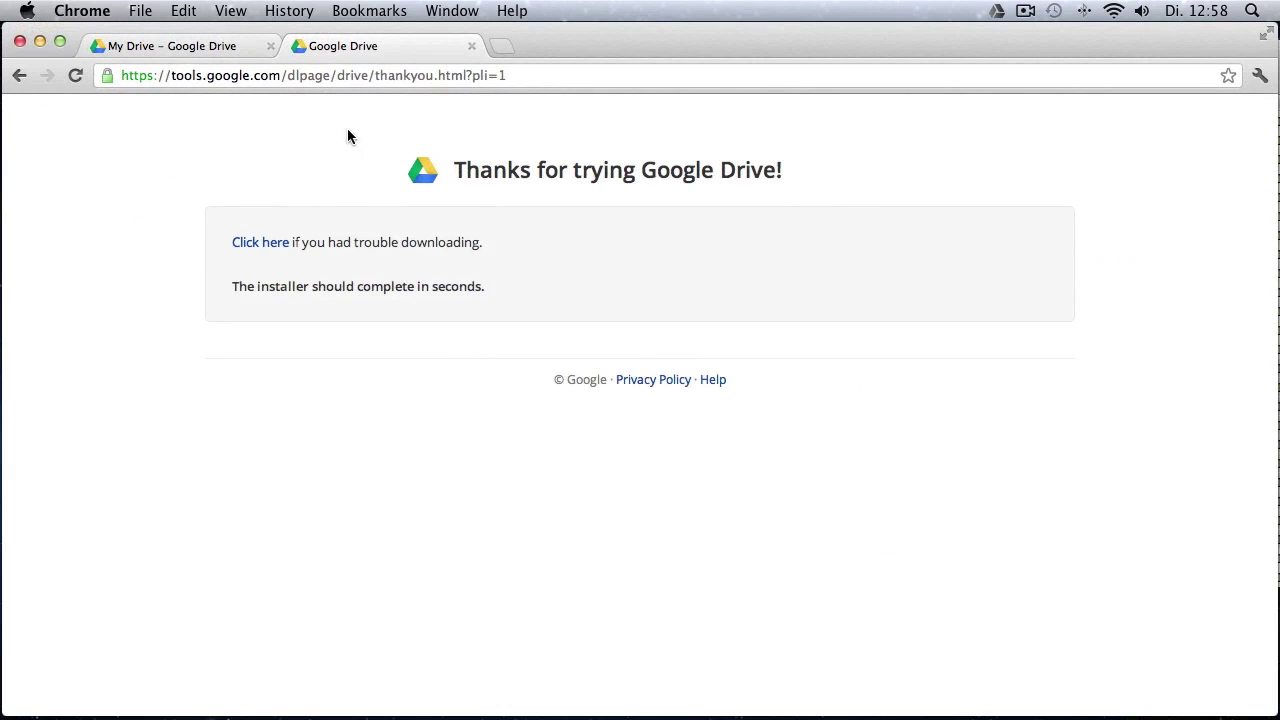
pyautogui.click(471, 46)
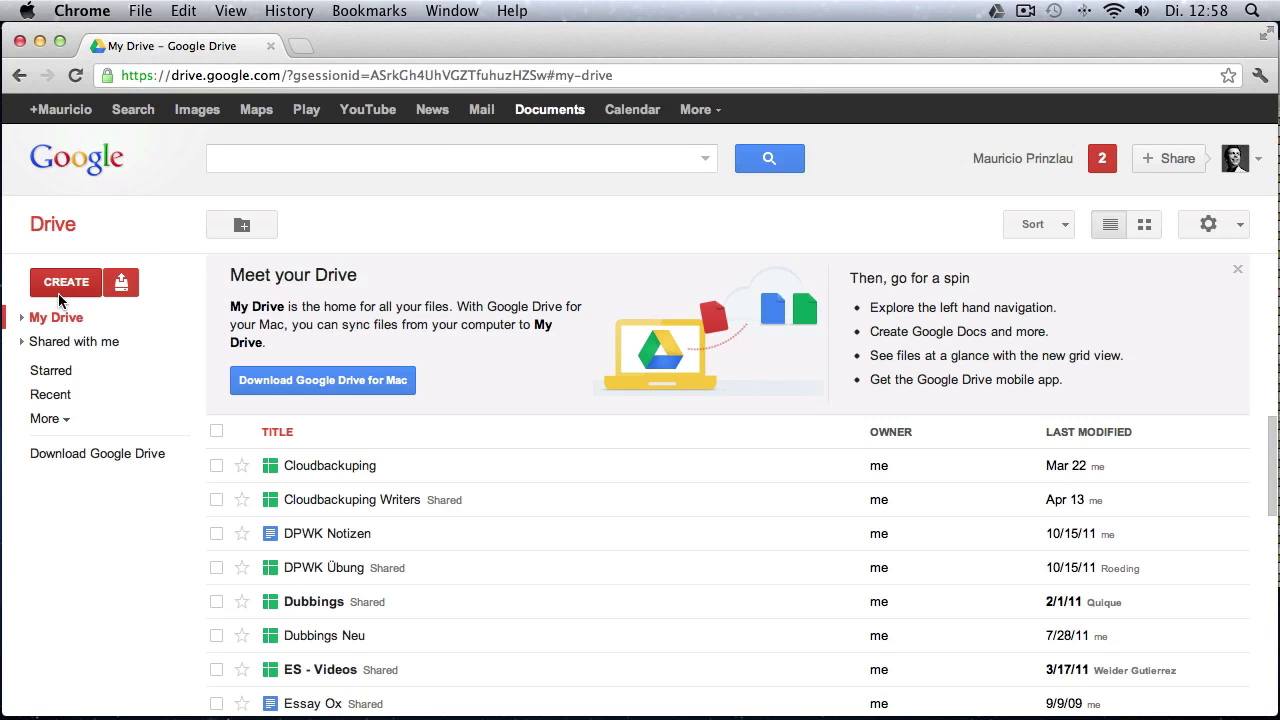
pyautogui.click(77, 74)
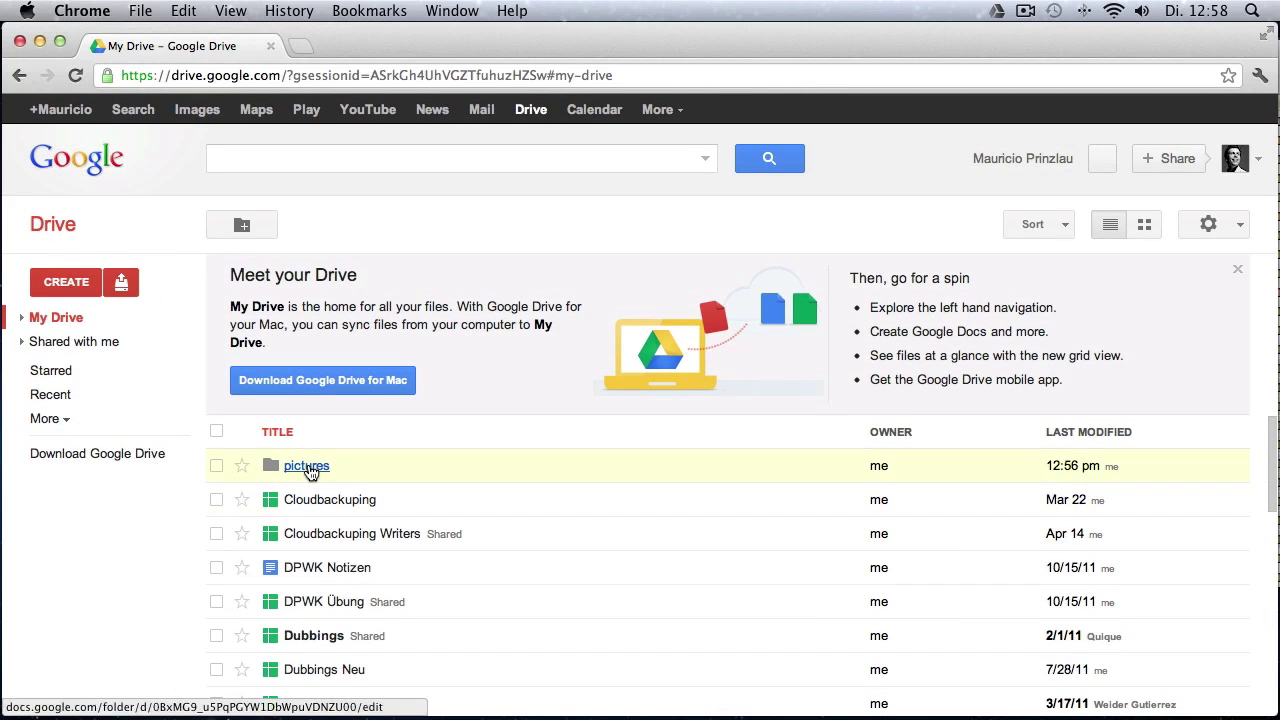
pyautogui.click(300, 466)
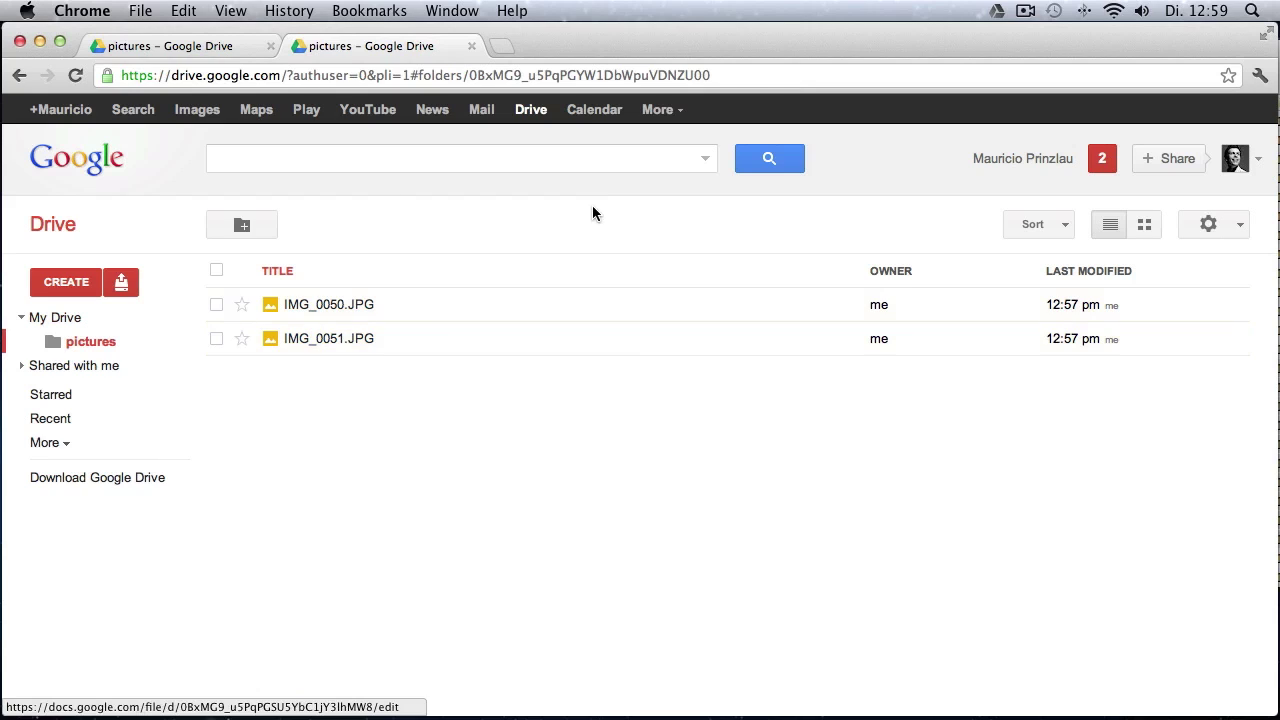
pyautogui.click(336, 340)
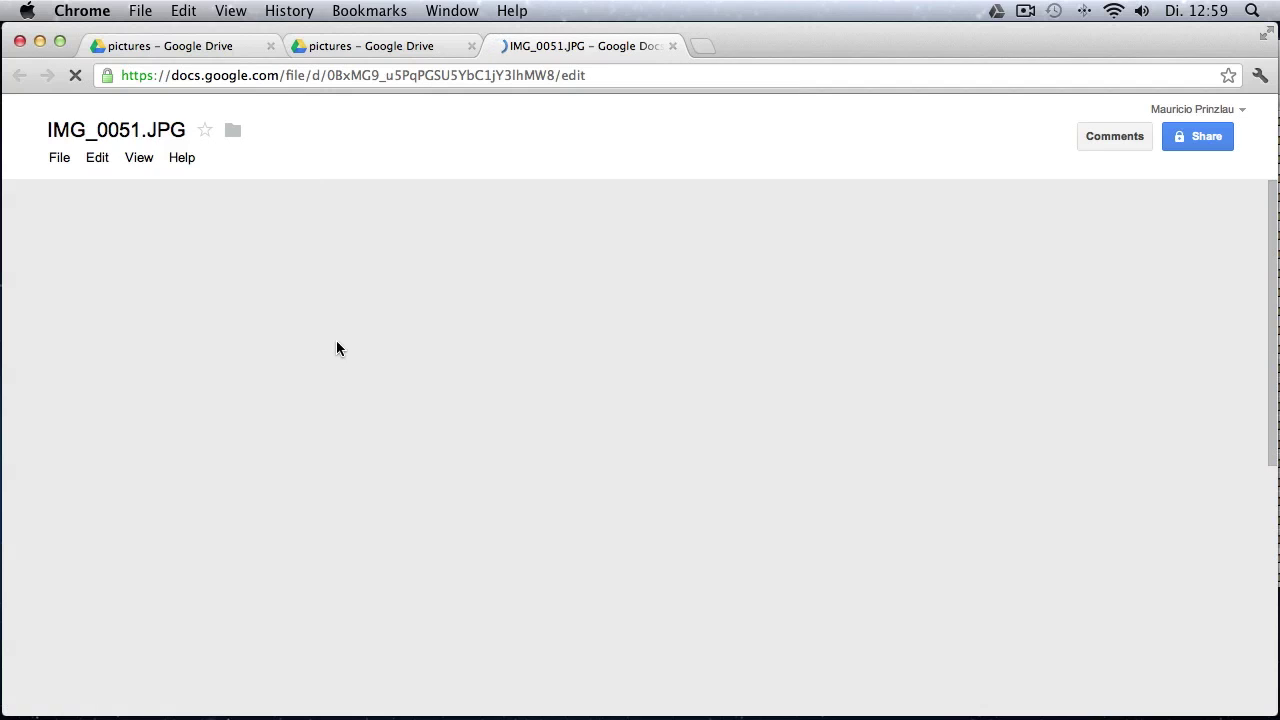
# Step: Browse the photo viewer's View and Edit menus
pyautogui.click(133, 158)
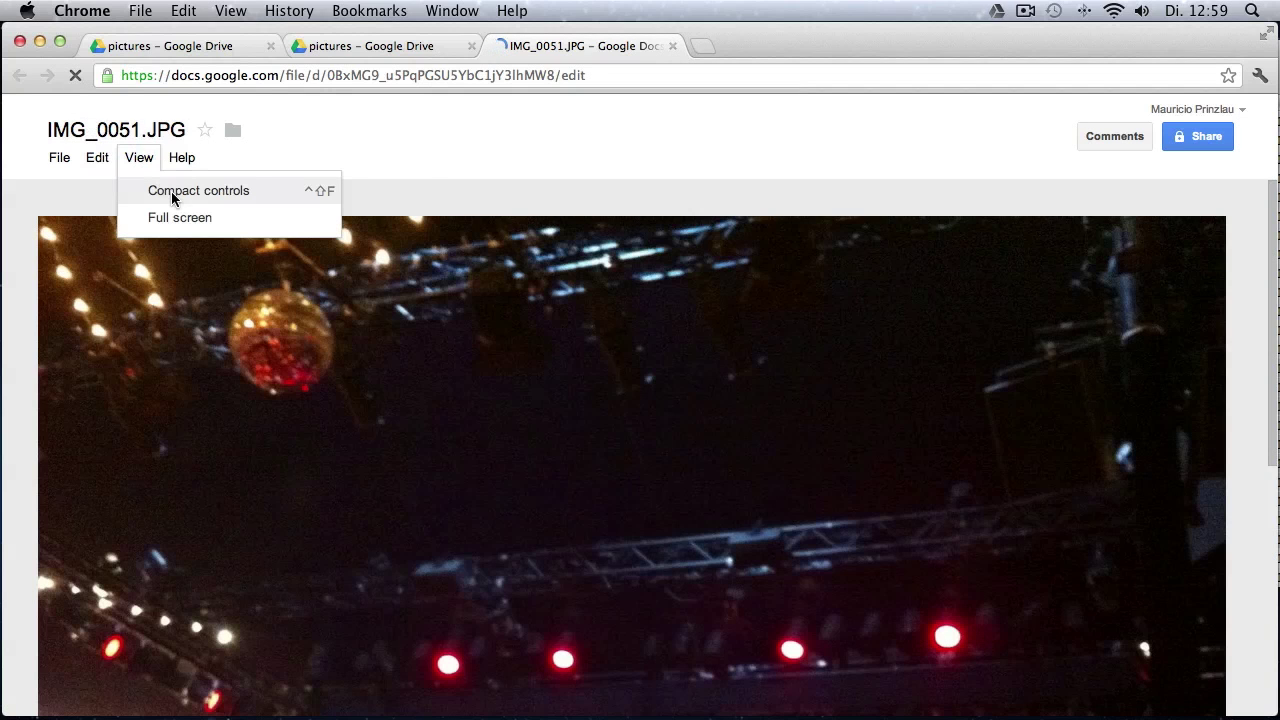
pyautogui.click(432, 185)
pyautogui.scroll(-3, 500, 423)
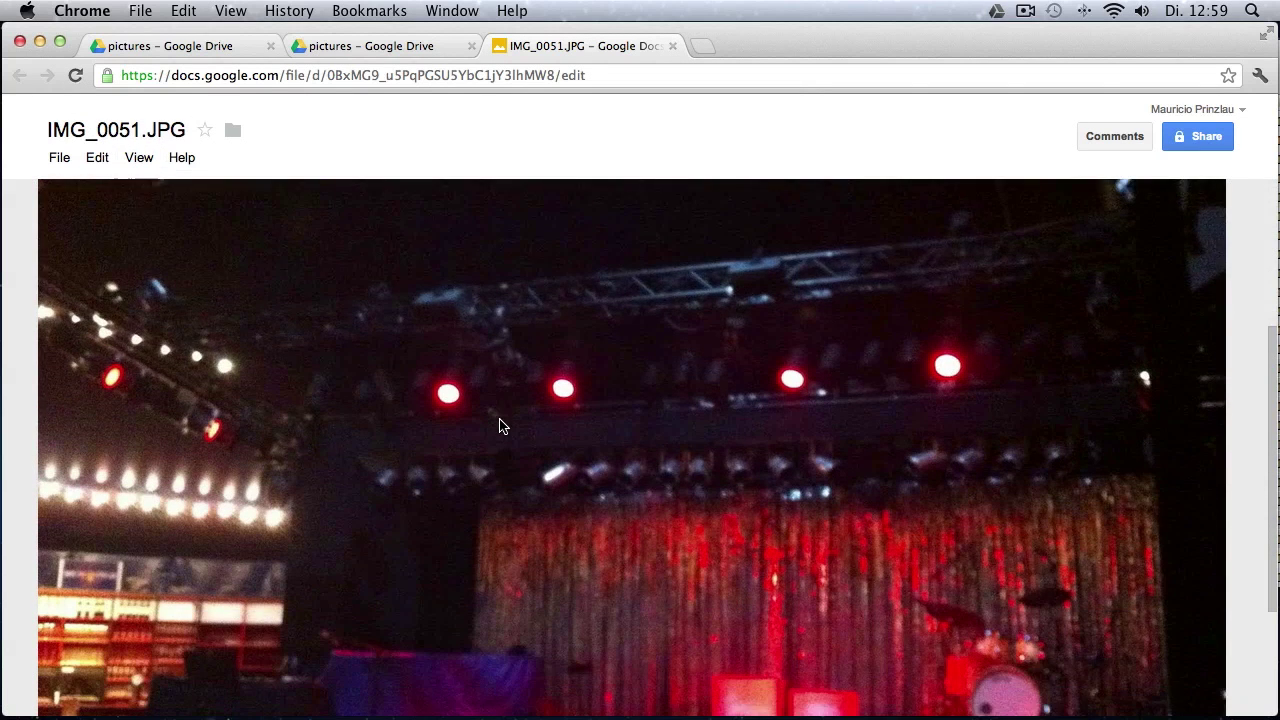
pyautogui.scroll(-3, 500, 423)
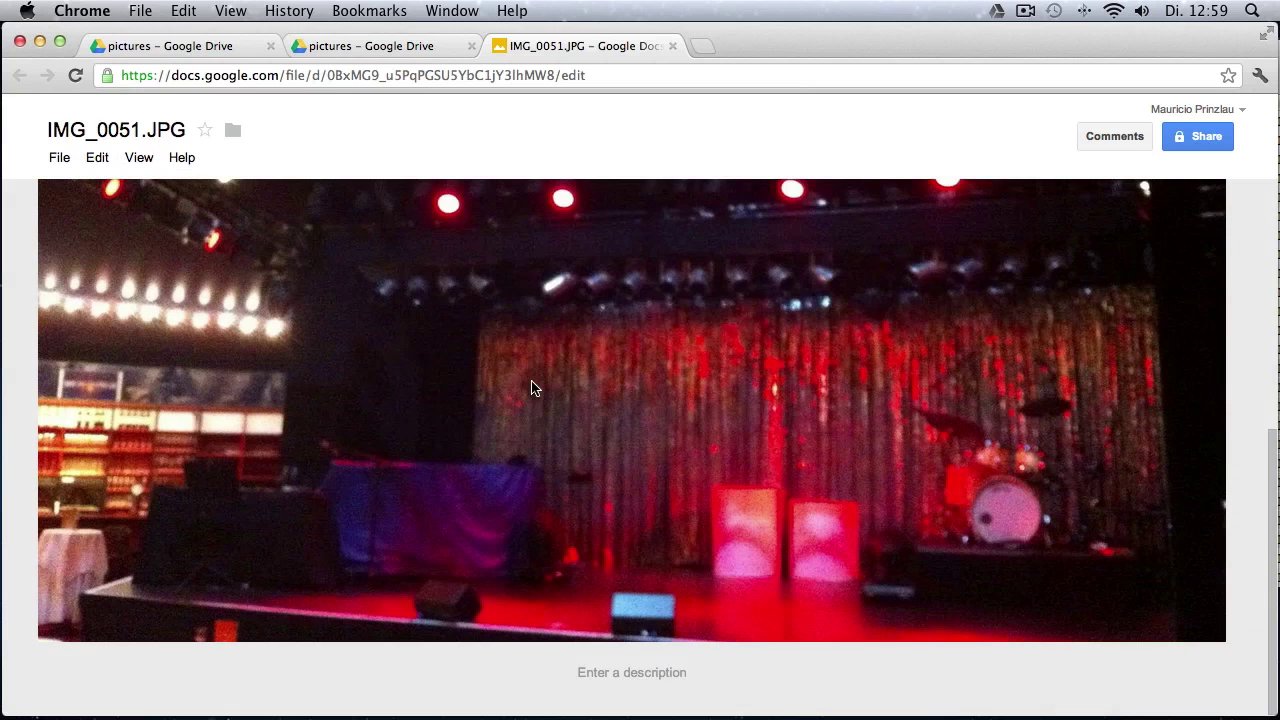
pyautogui.scroll(5, 531, 388)
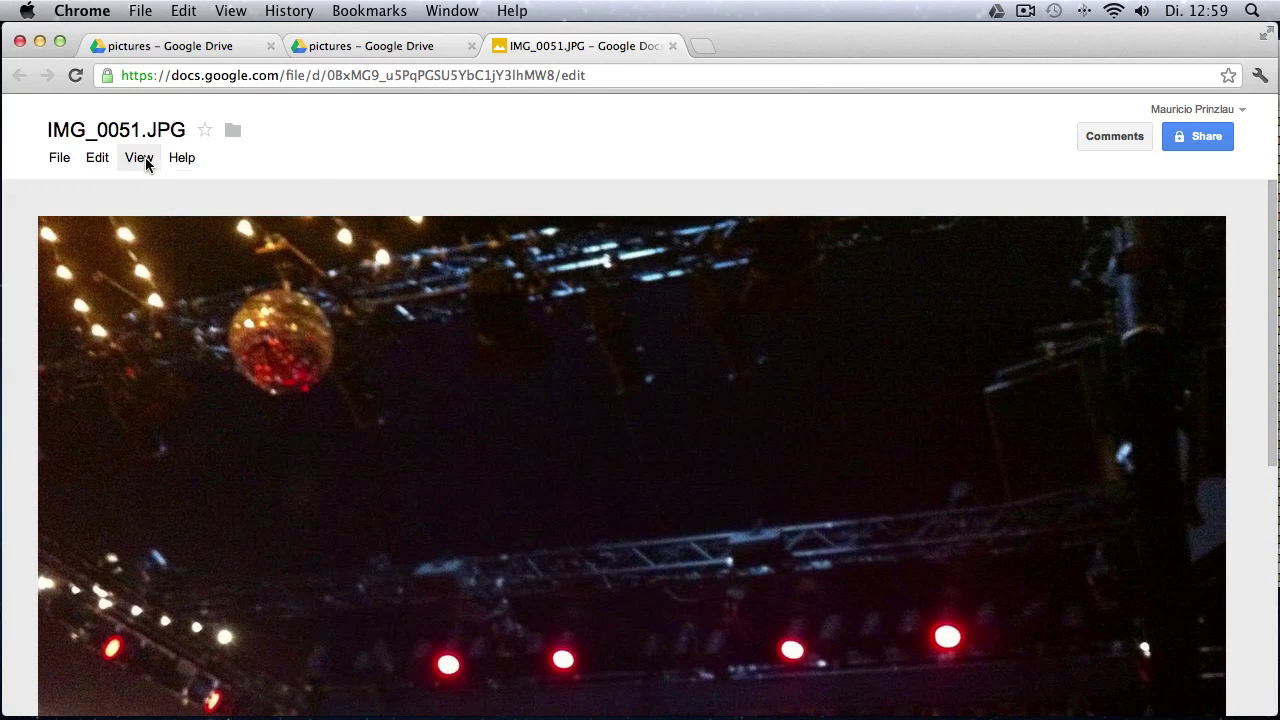
pyautogui.click(145, 162)
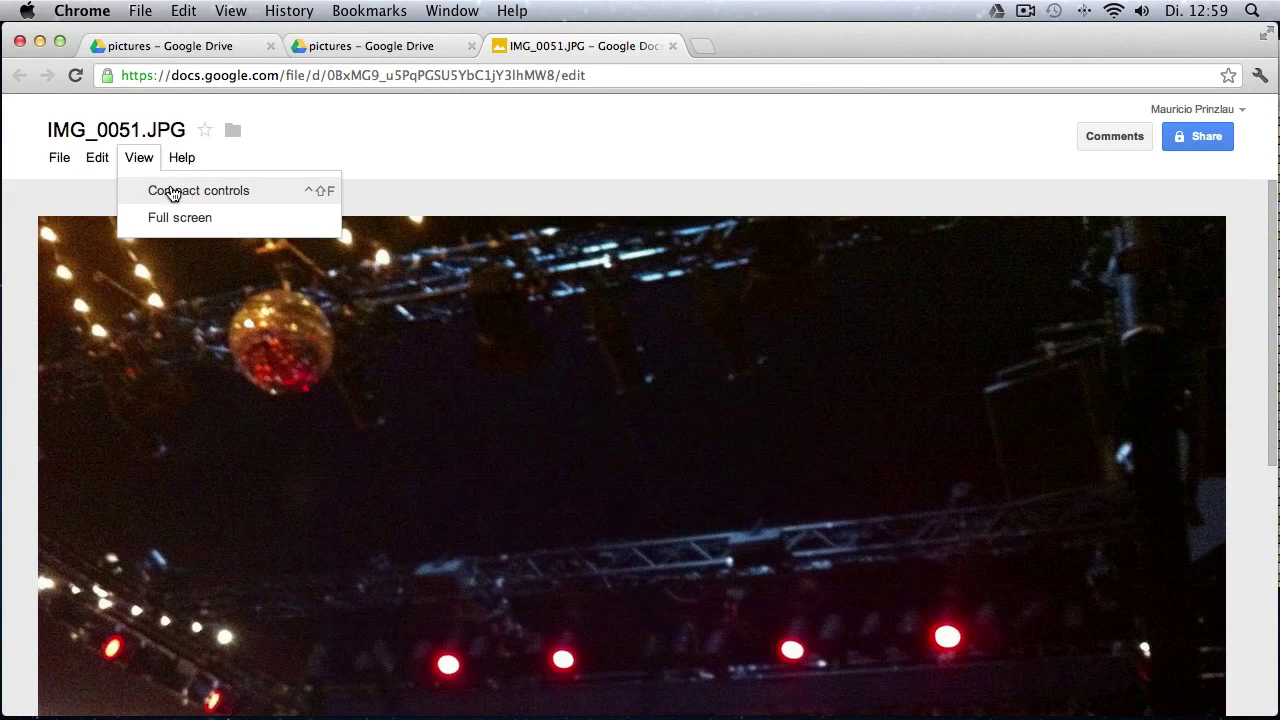
pyautogui.moveTo(97, 160)
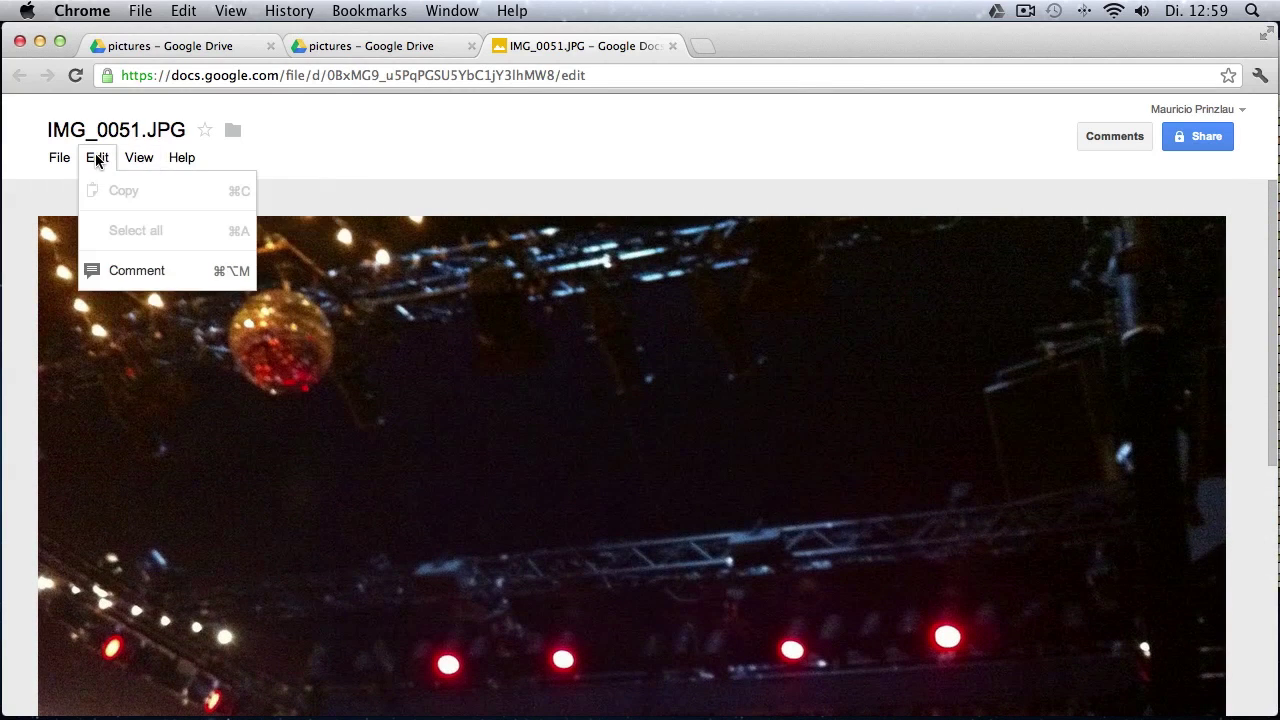
# Step: Post the comment 'Wow what a great shot' on the photo
pyautogui.click(127, 277)
pyautogui.click(974, 197)
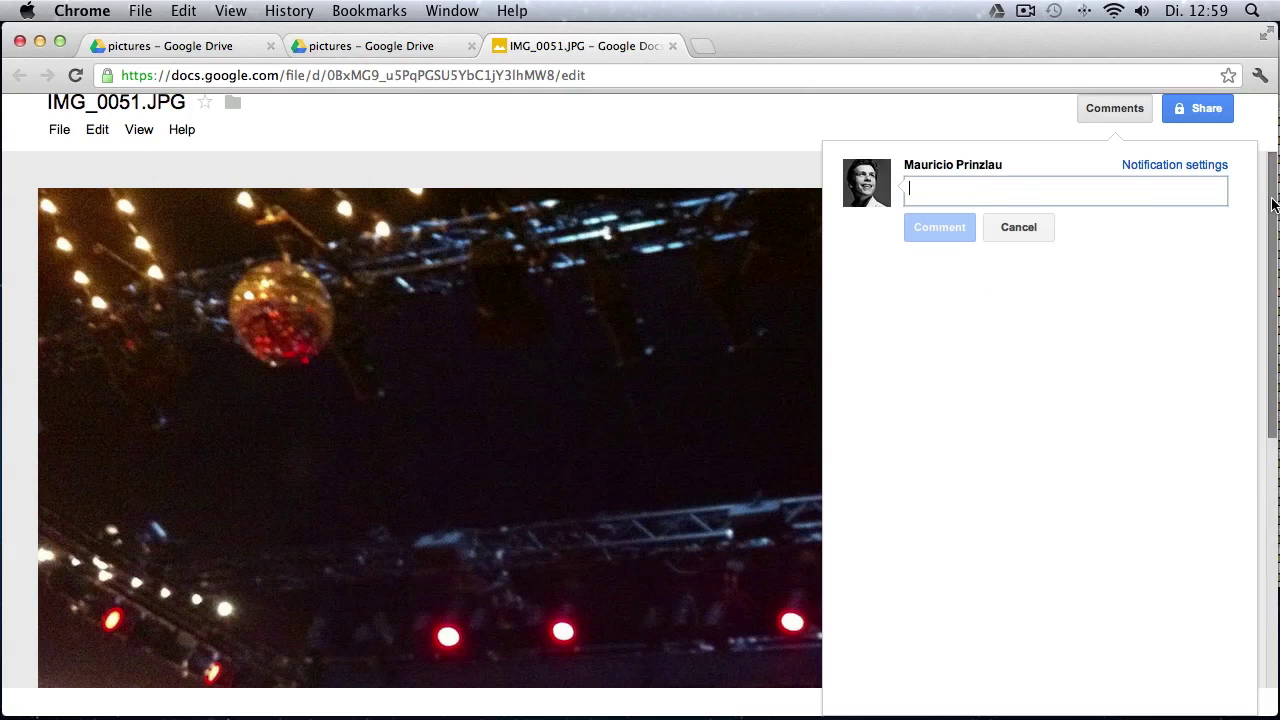
pyautogui.write('Wow what a g')
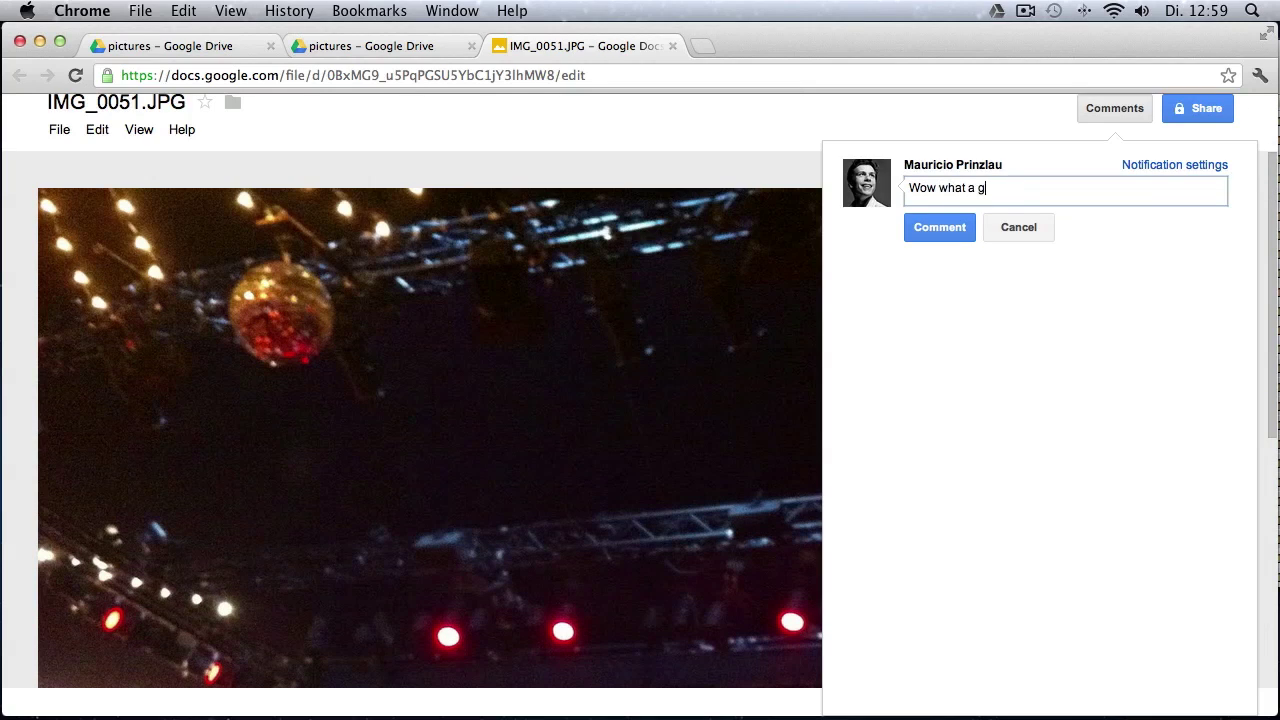
pyautogui.write('reat shot!')
pyautogui.click(945, 227)
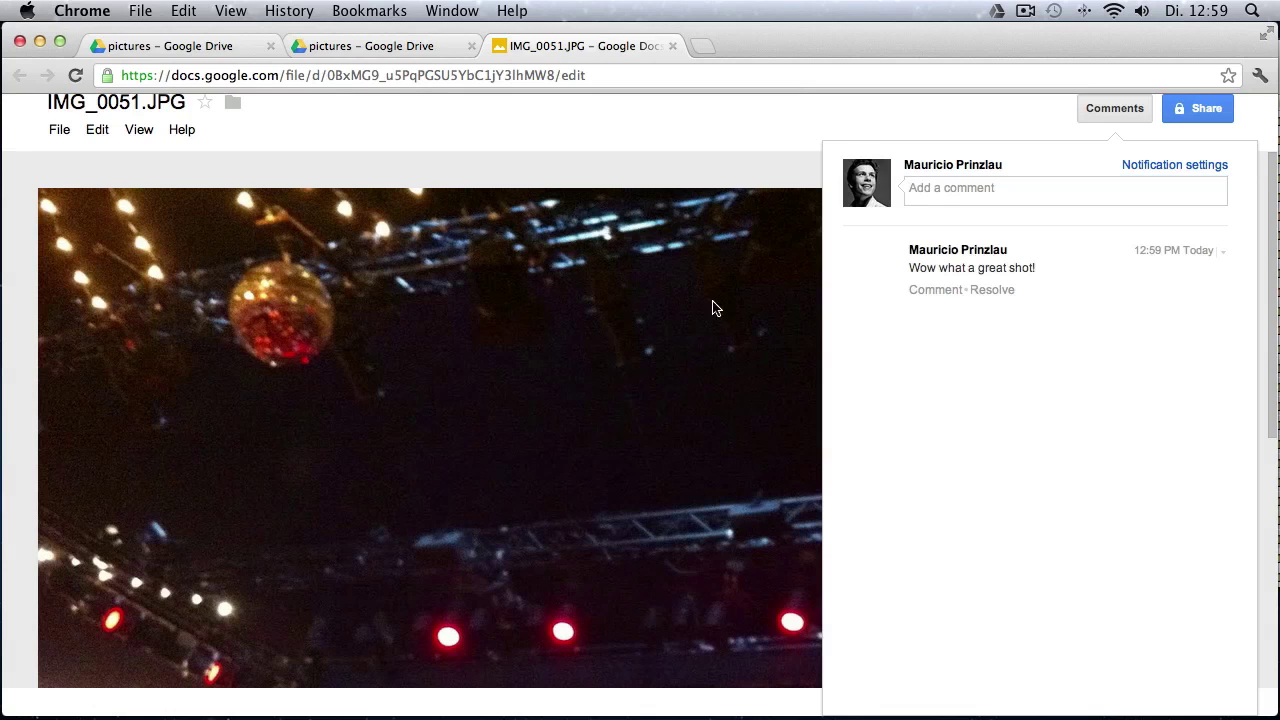
# Step: Review the photo's sharing settings via File > Share and close them unchanged
pyautogui.click(59, 133)
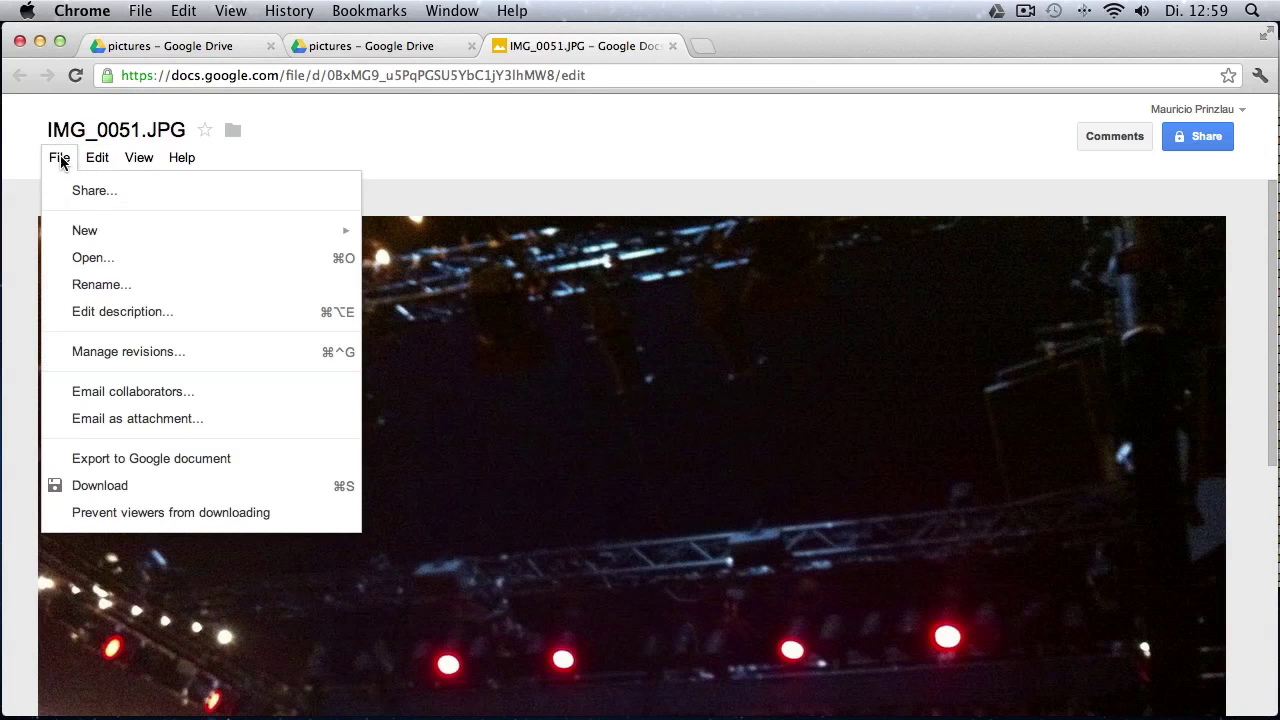
pyautogui.click(97, 197)
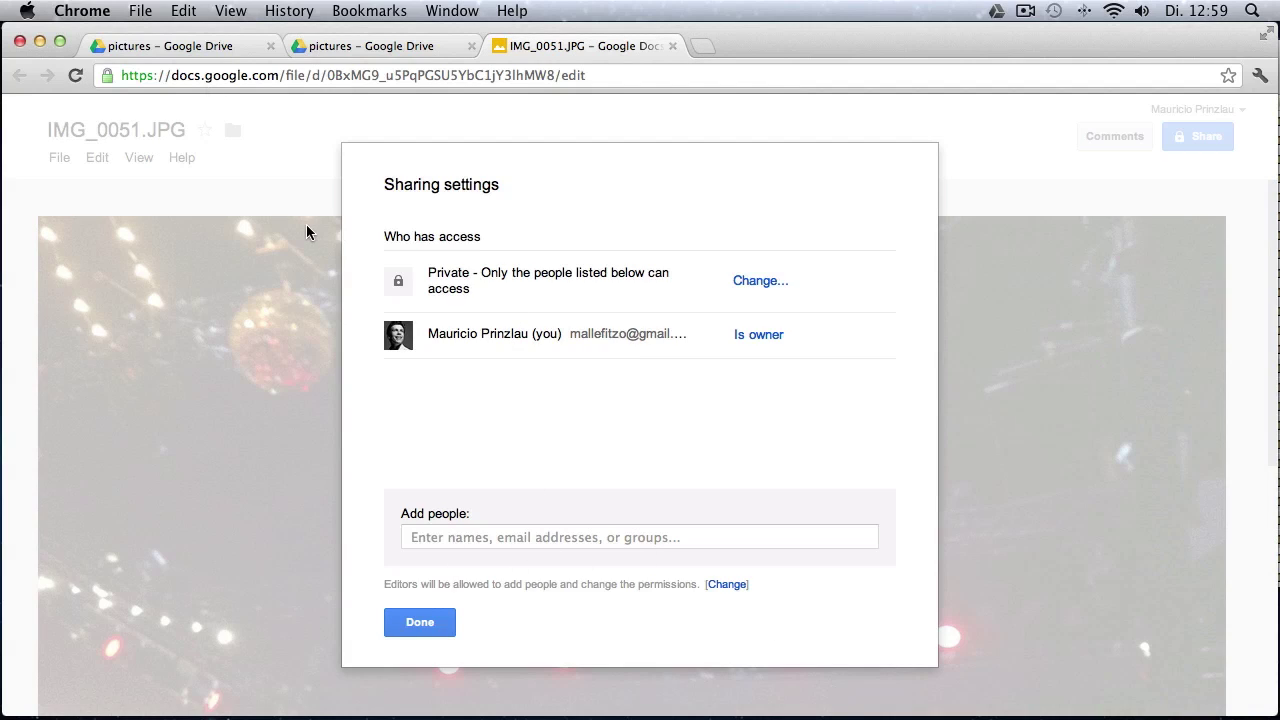
pyautogui.click(422, 626)
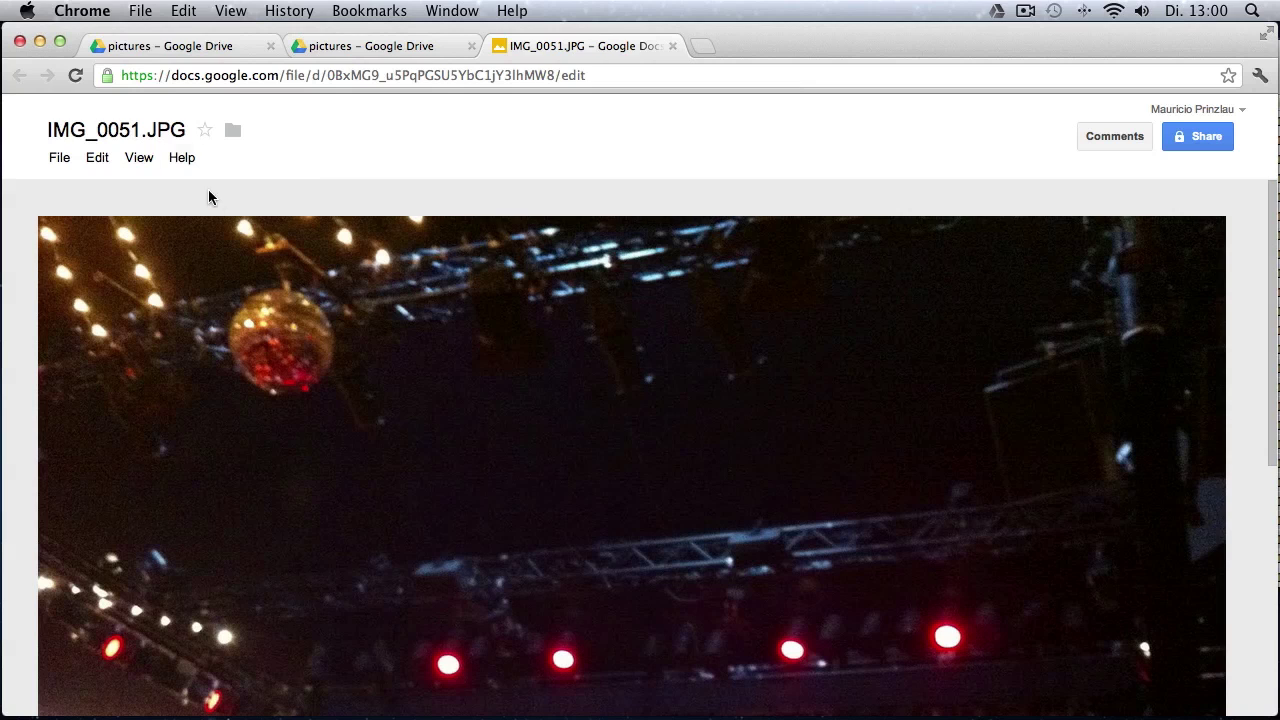
# Step: Check the synced pictures folder in Finder, then open My Drive on the web from the menu-bar icon
pyautogui.click(24, 134)
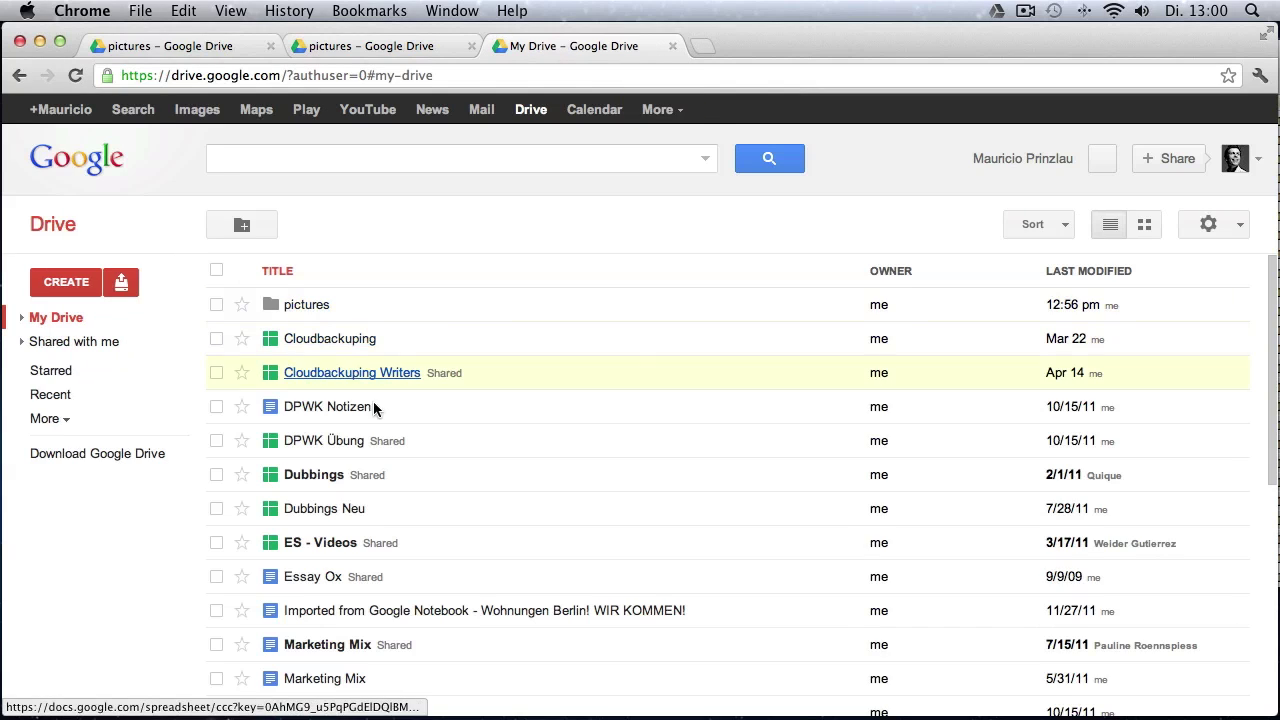
pyautogui.moveTo(478, 712)
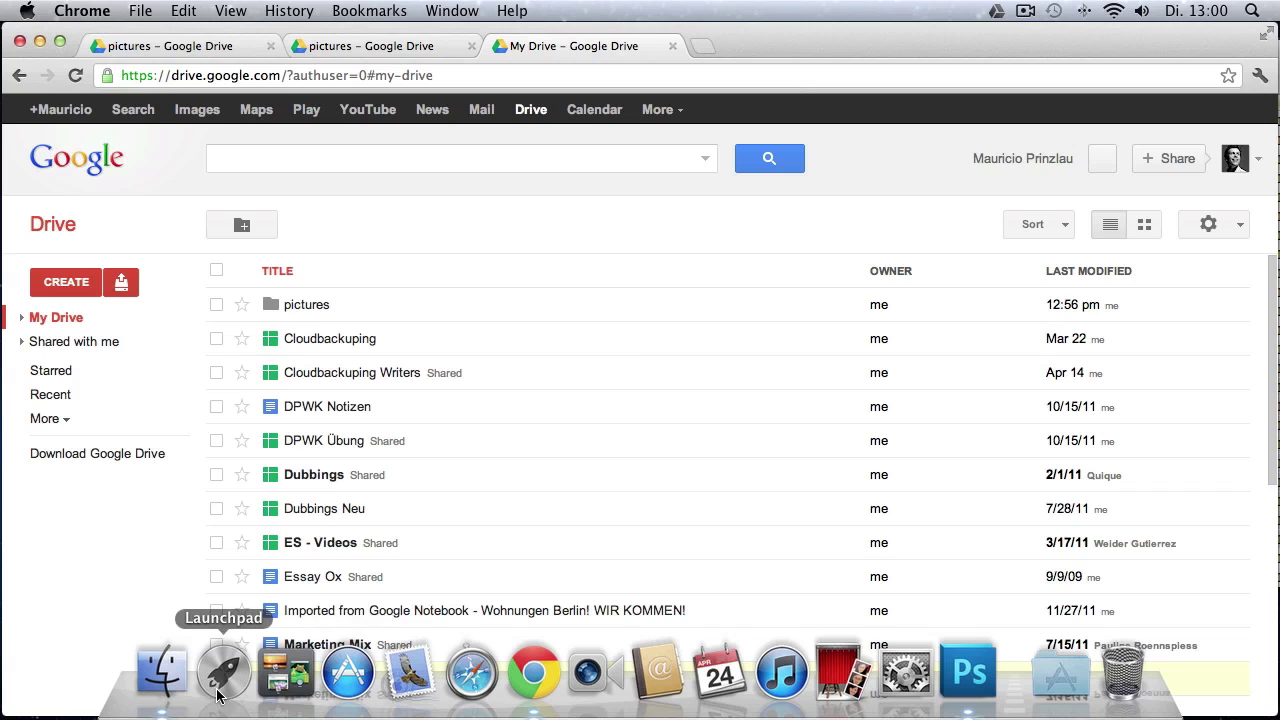
pyautogui.click(160, 690)
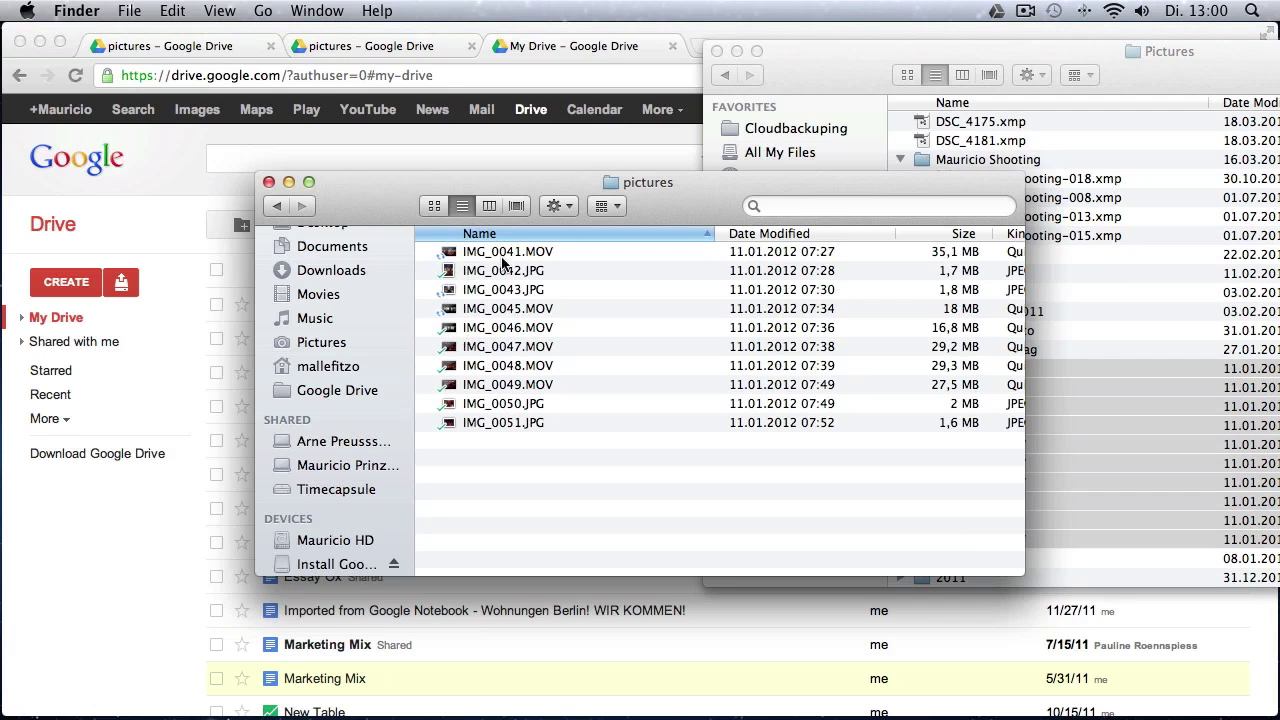
pyautogui.click(998, 11)
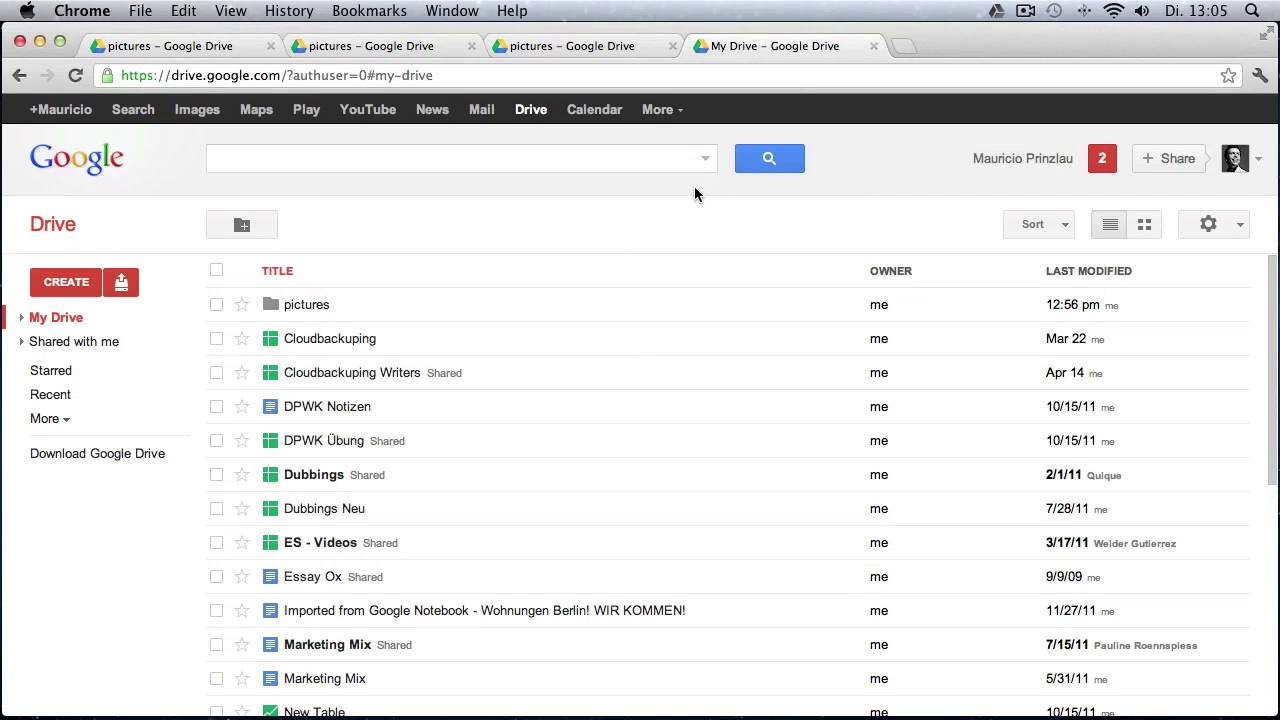
# Step: Play IMG_0045.MOV from the pictures folder up to 0:10, then go back to My Drive
pyautogui.click(307, 310)
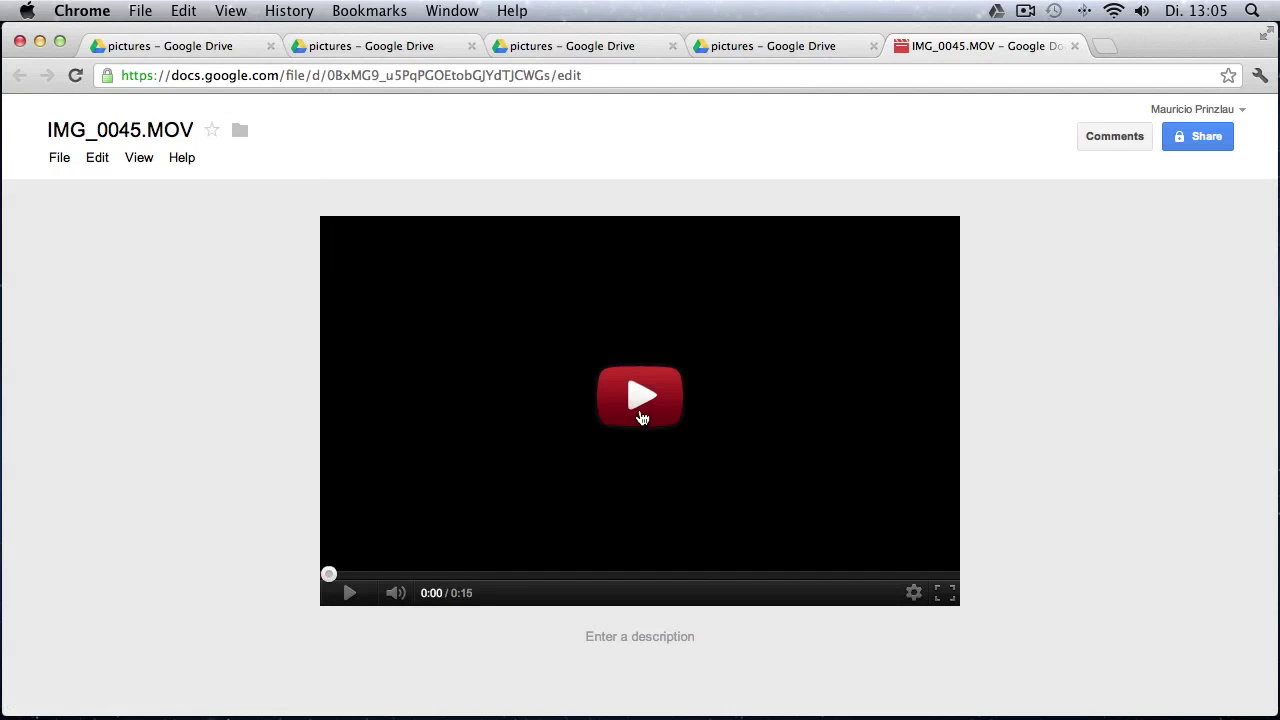
pyautogui.click(640, 413)
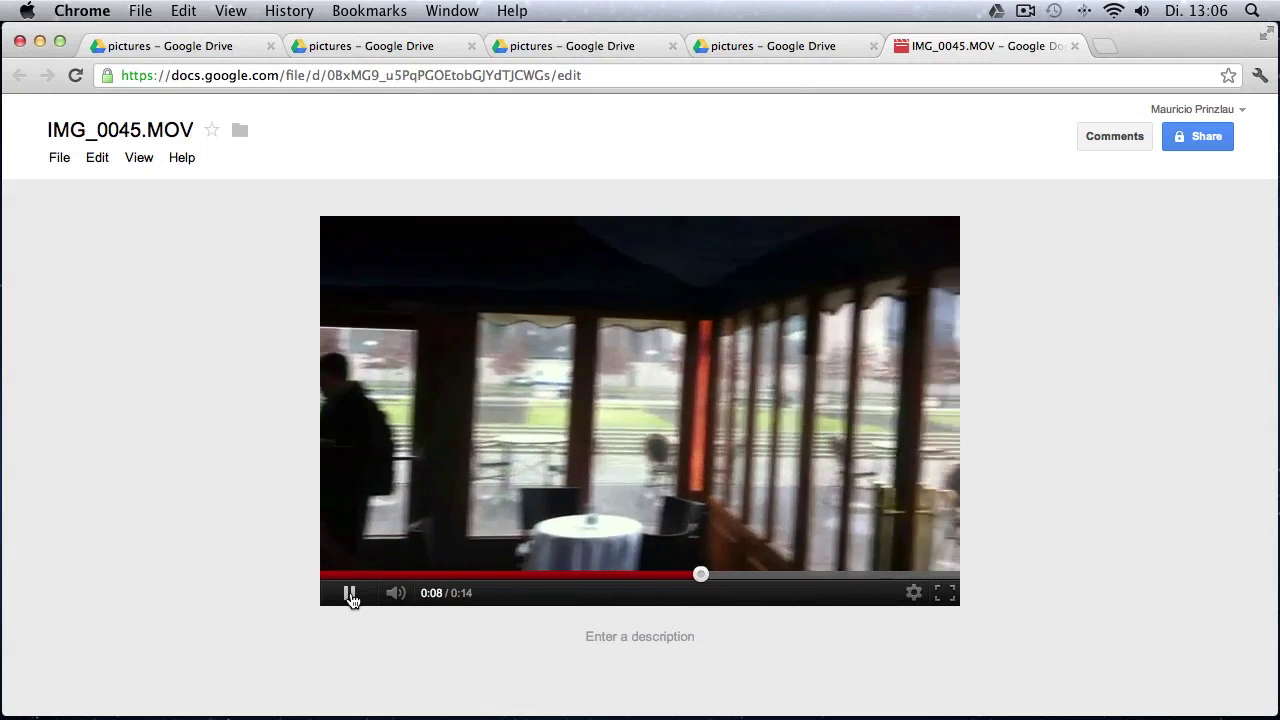
pyautogui.click(350, 594)
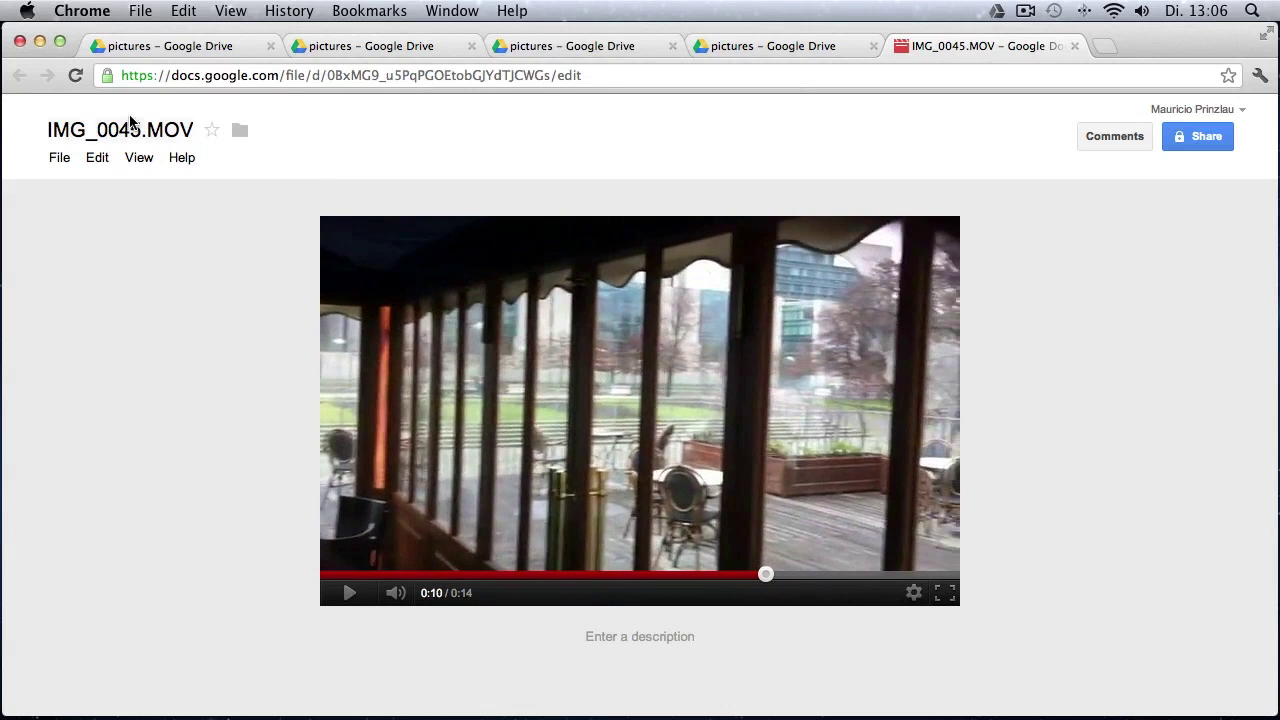
pyautogui.click(22, 135)
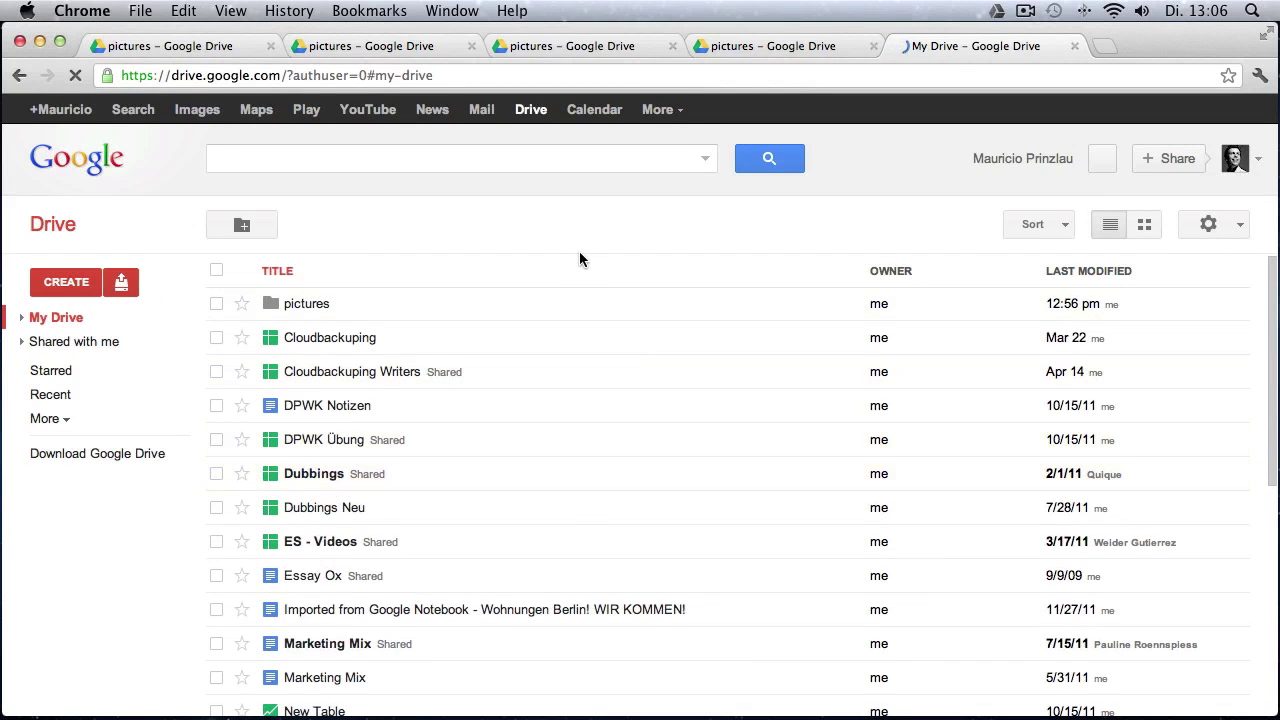
# Step: Select elementos_aire_mauricio.psd in Finder, confirm it is synced, and return from its unavailable web preview
pyautogui.moveTo(55, 717)
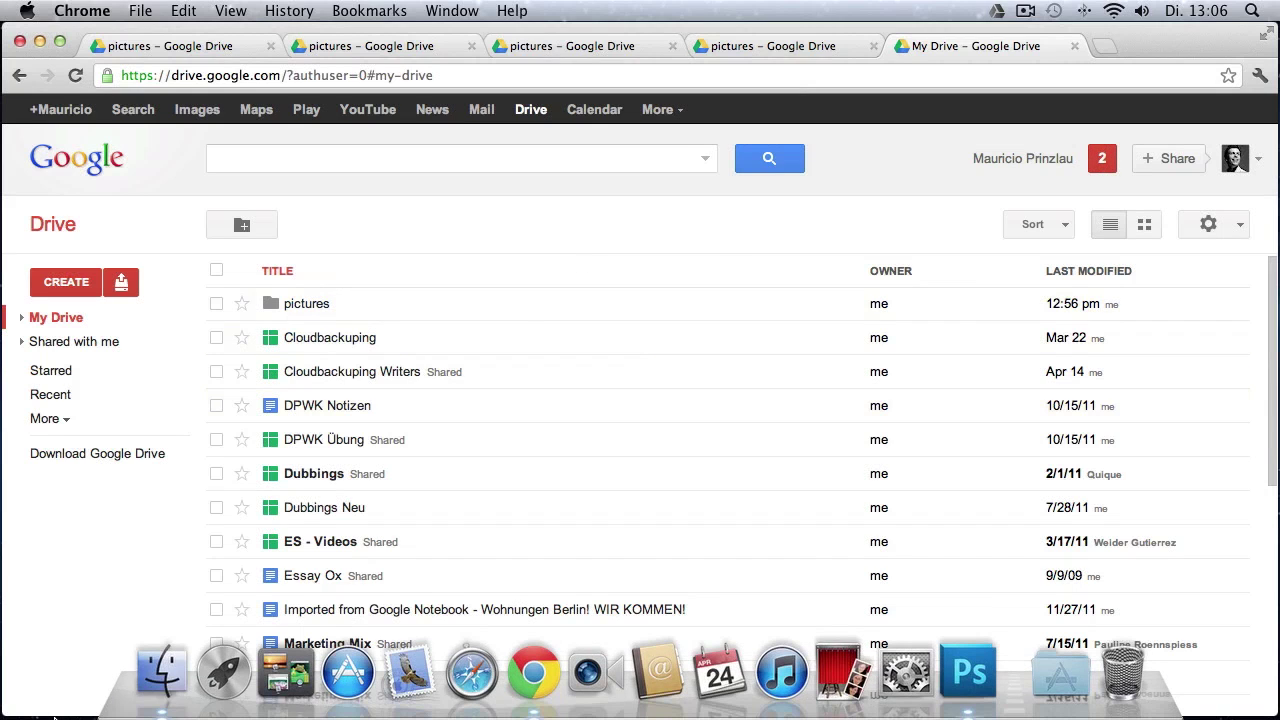
pyautogui.click(162, 672)
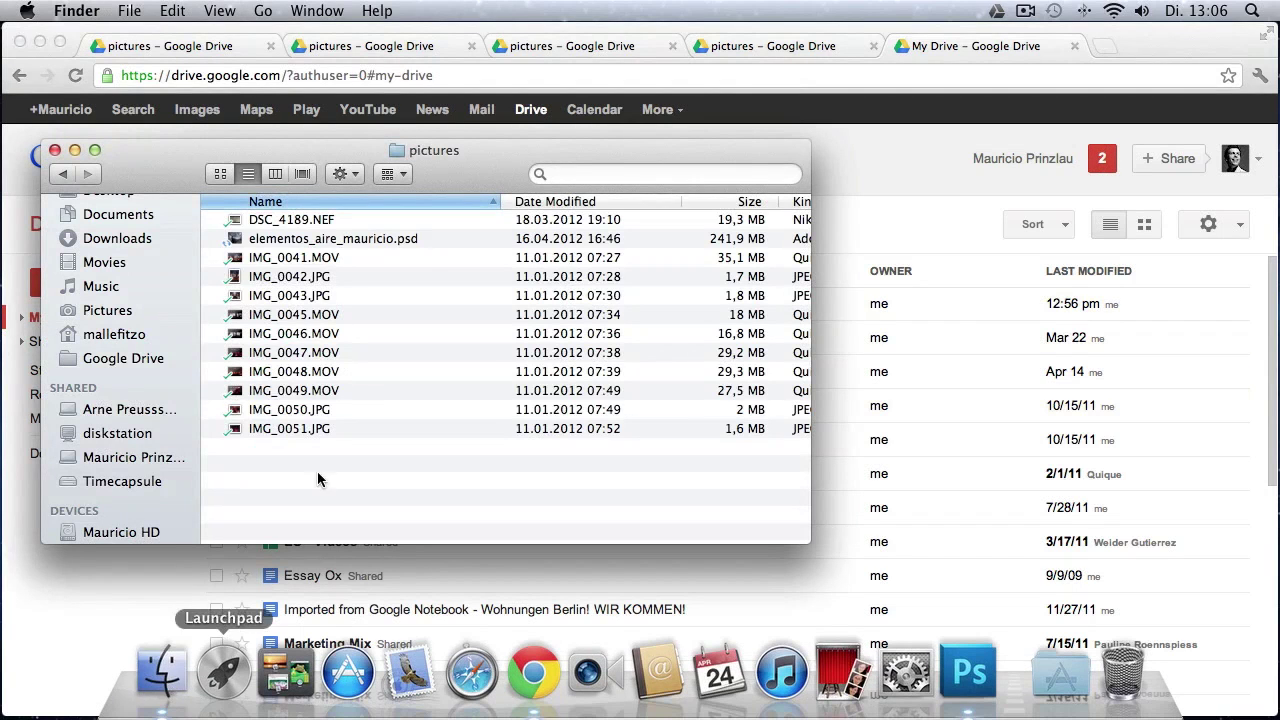
pyautogui.click(386, 241)
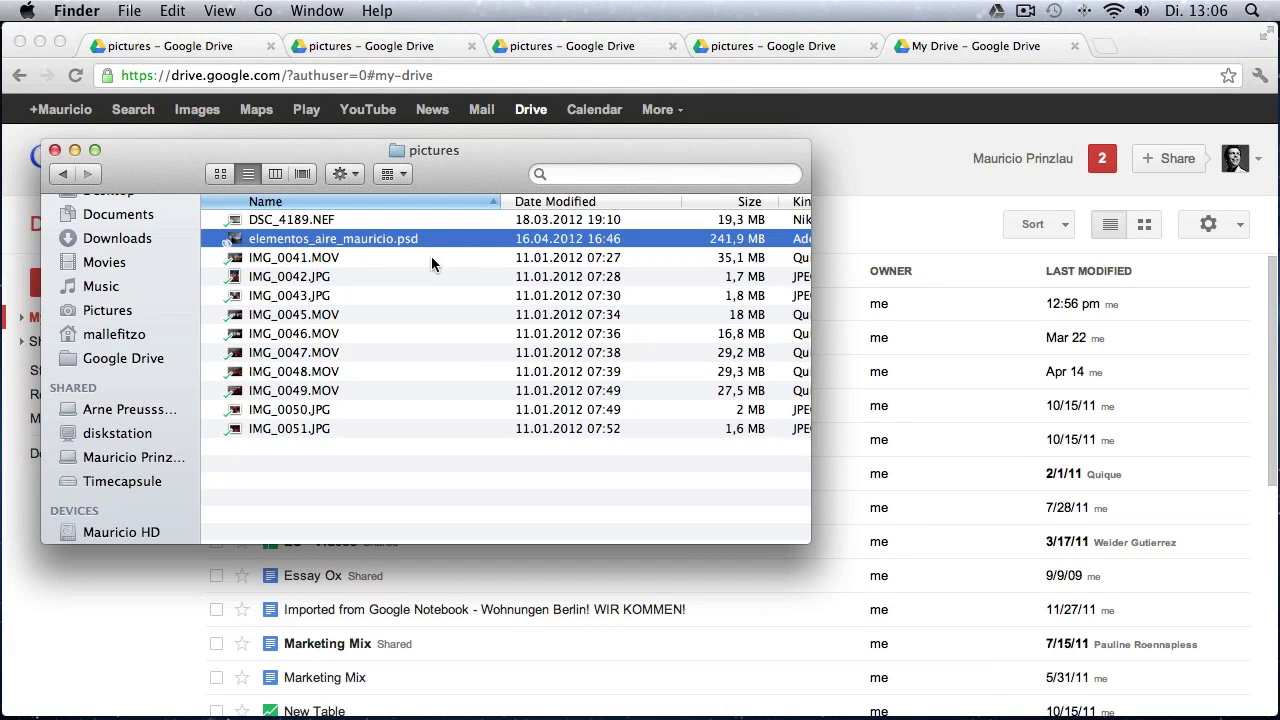
pyautogui.click(999, 12)
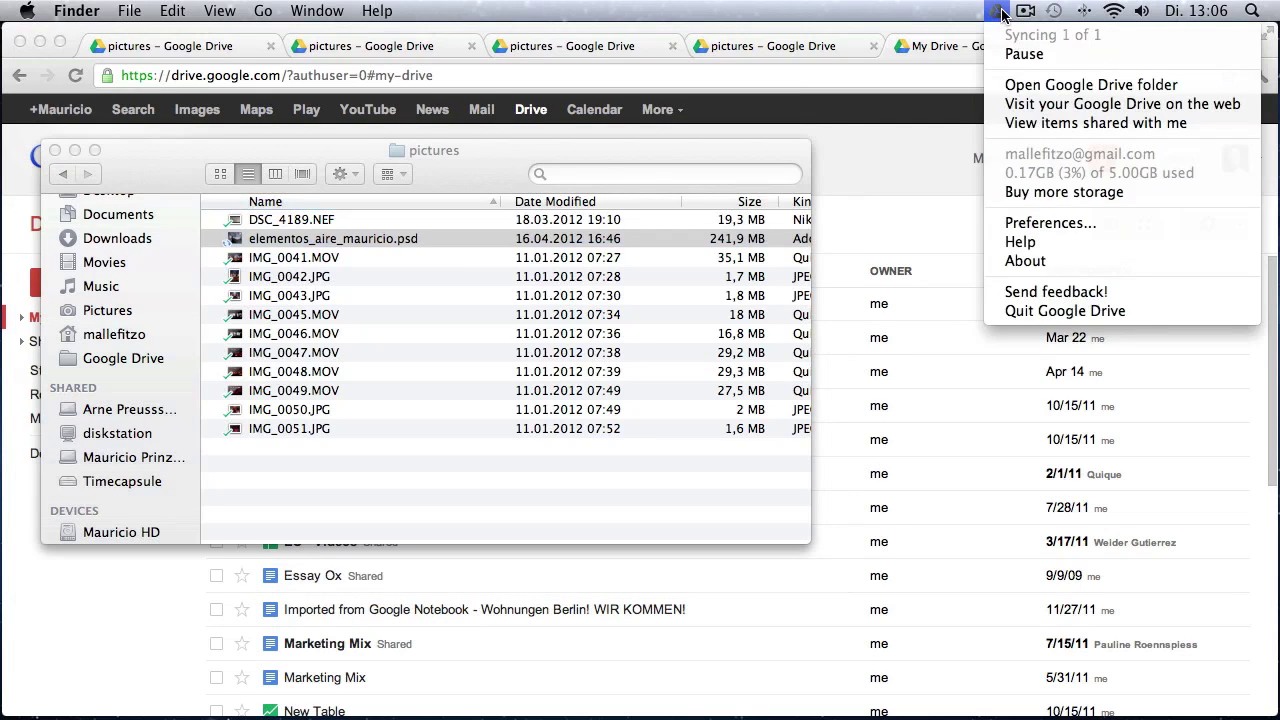
pyautogui.click(397, 490)
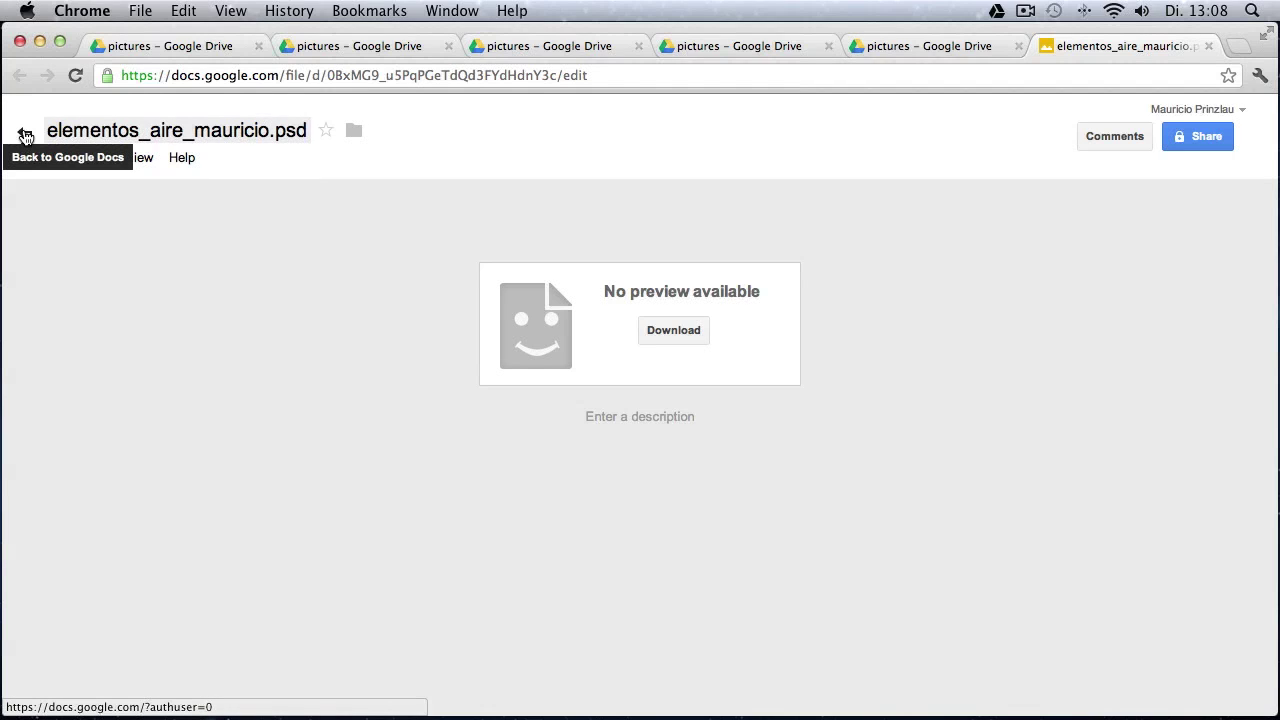
pyautogui.click(25, 135)
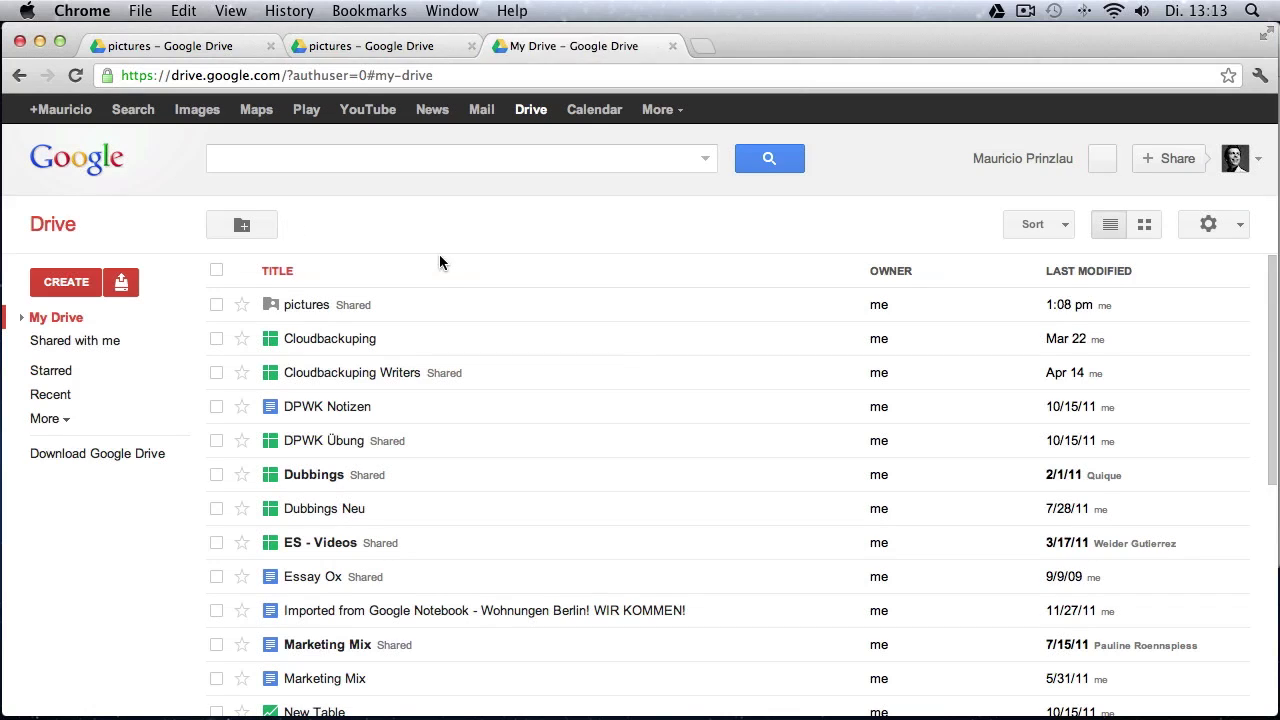
# Step: Preview final_logo_tutoriales_pro.ai from the pictures folder zoomed in, then go back to My Drive
pyautogui.click(290, 304)
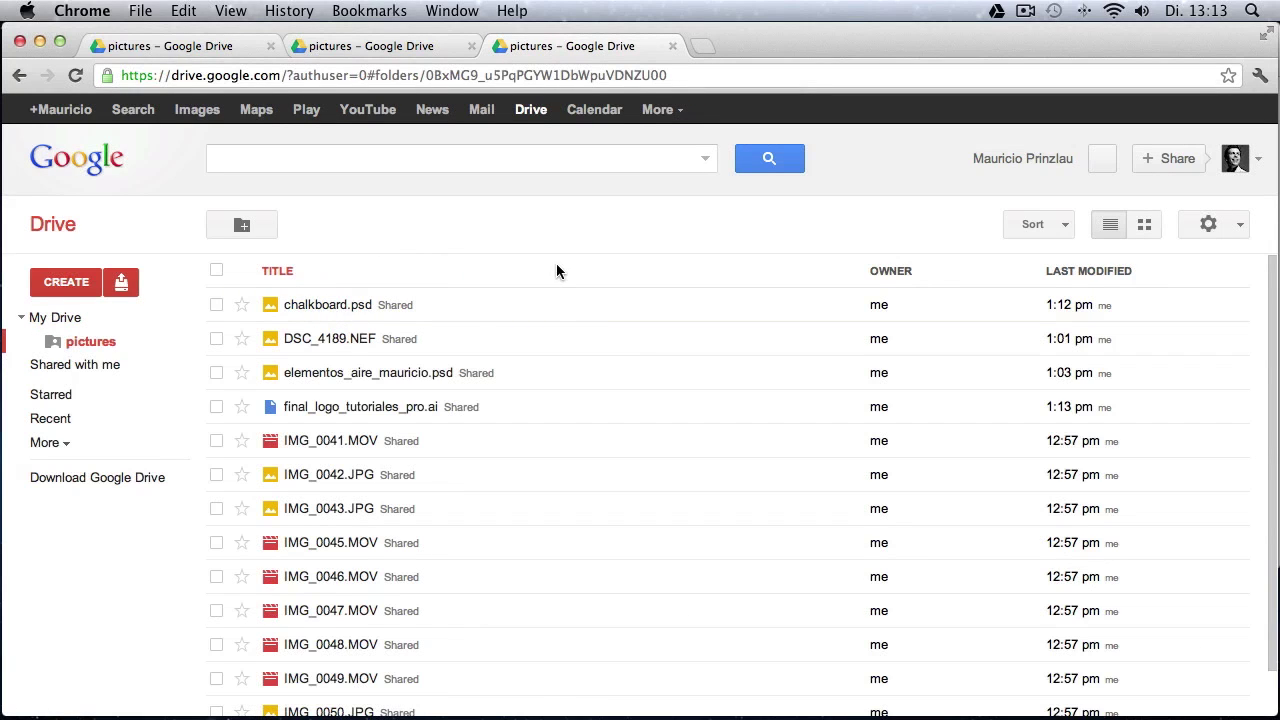
pyautogui.click(318, 412)
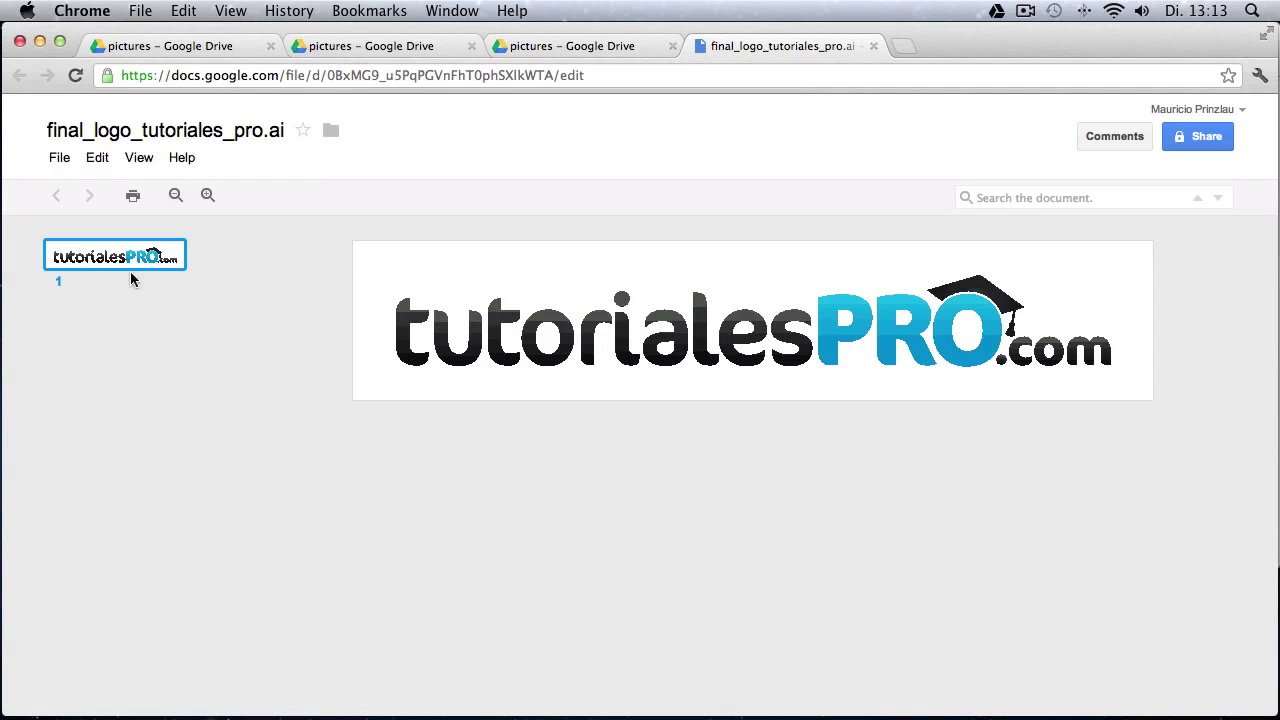
pyautogui.click(210, 196)
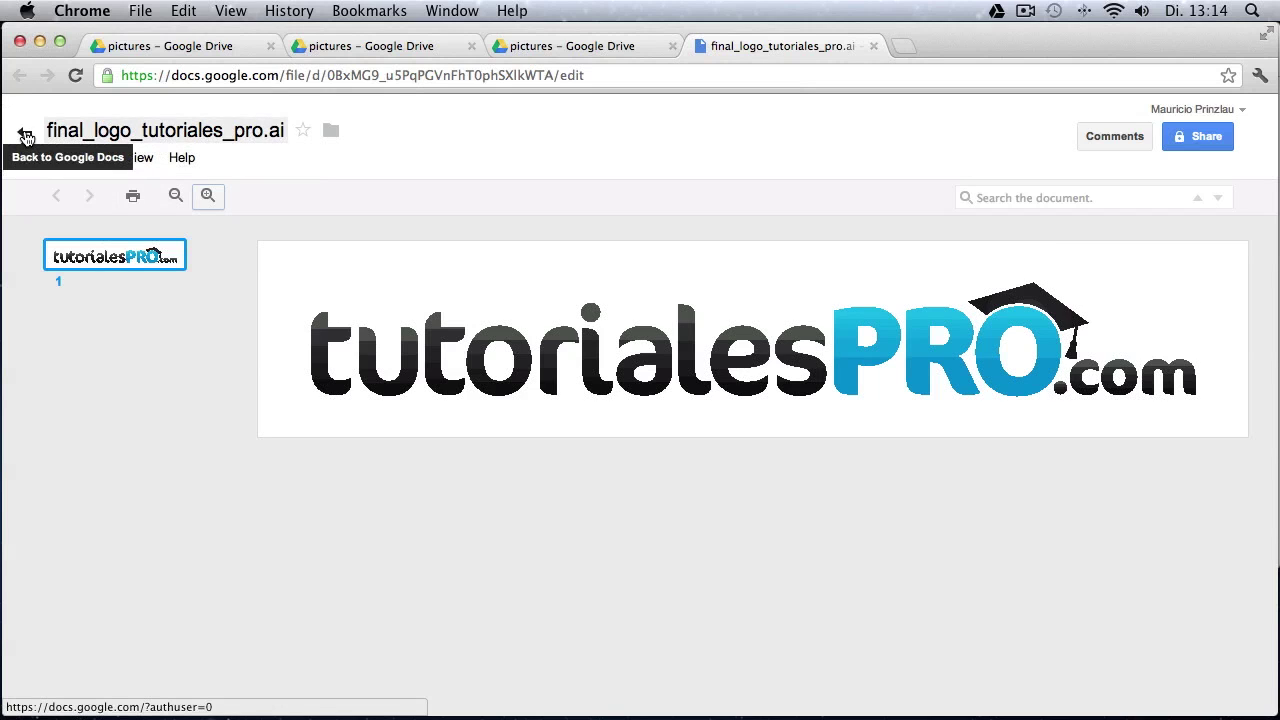
pyautogui.click(25, 135)
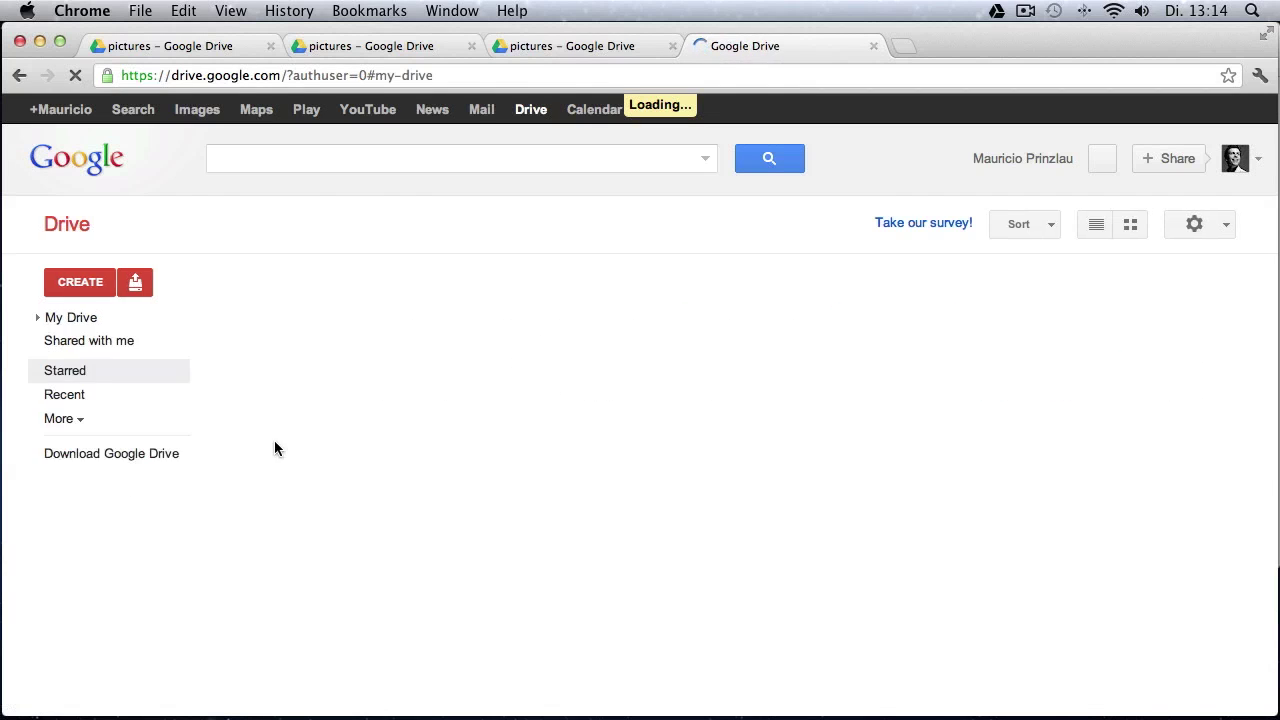